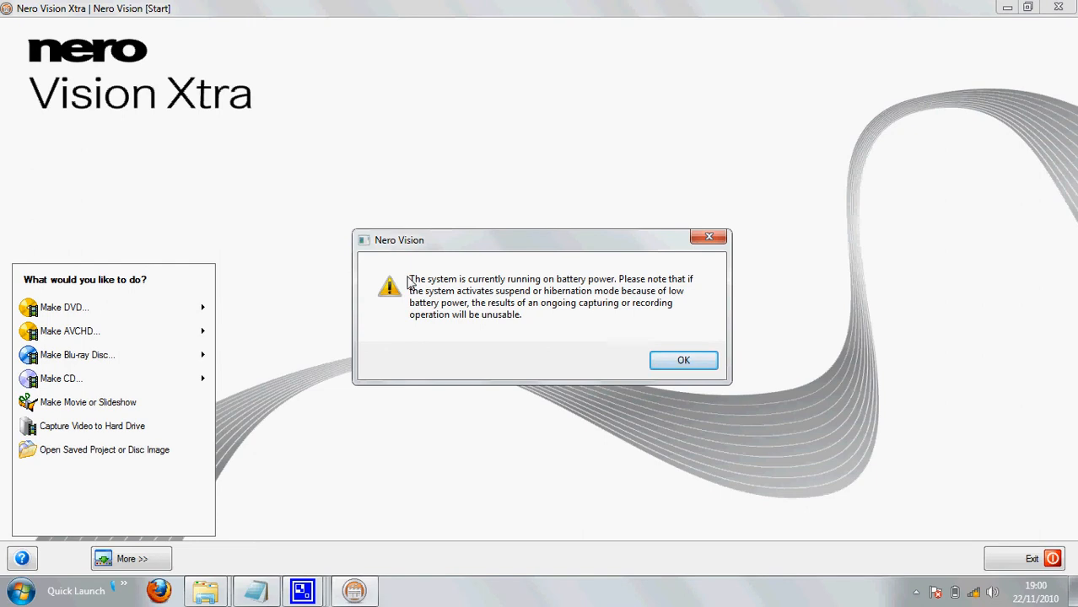
Step: Dismiss the battery power warning and start a new DVD-Video project
click(674, 360)
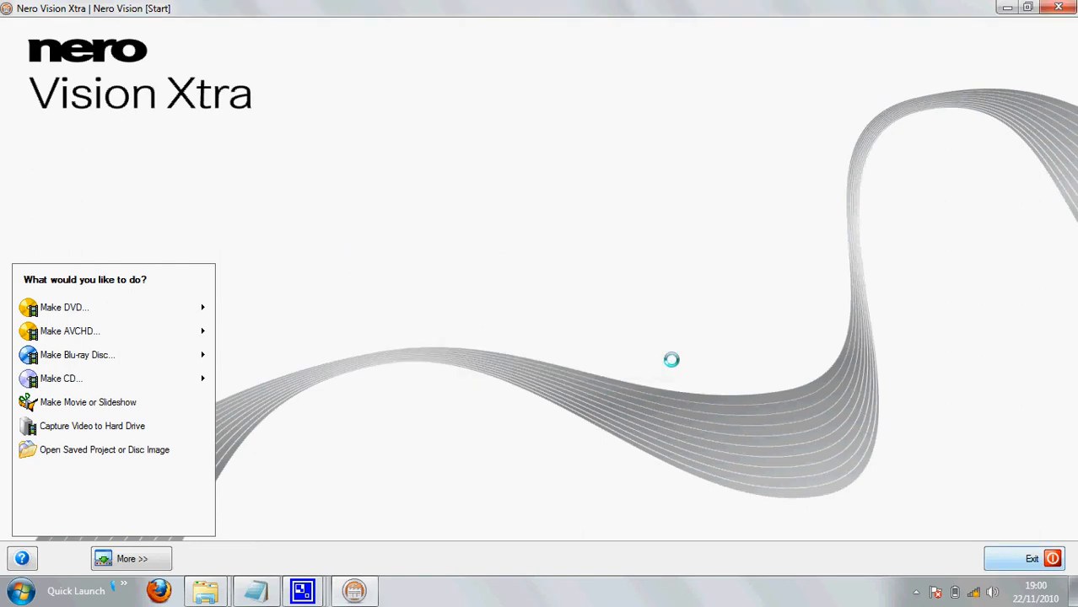
mouse_move(154, 310)
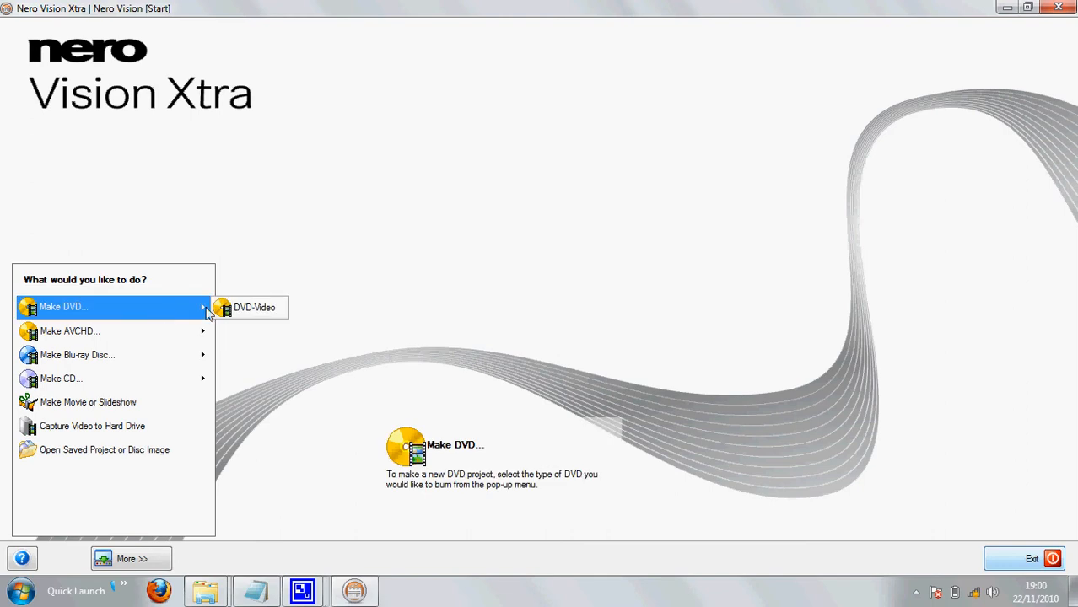
click(241, 310)
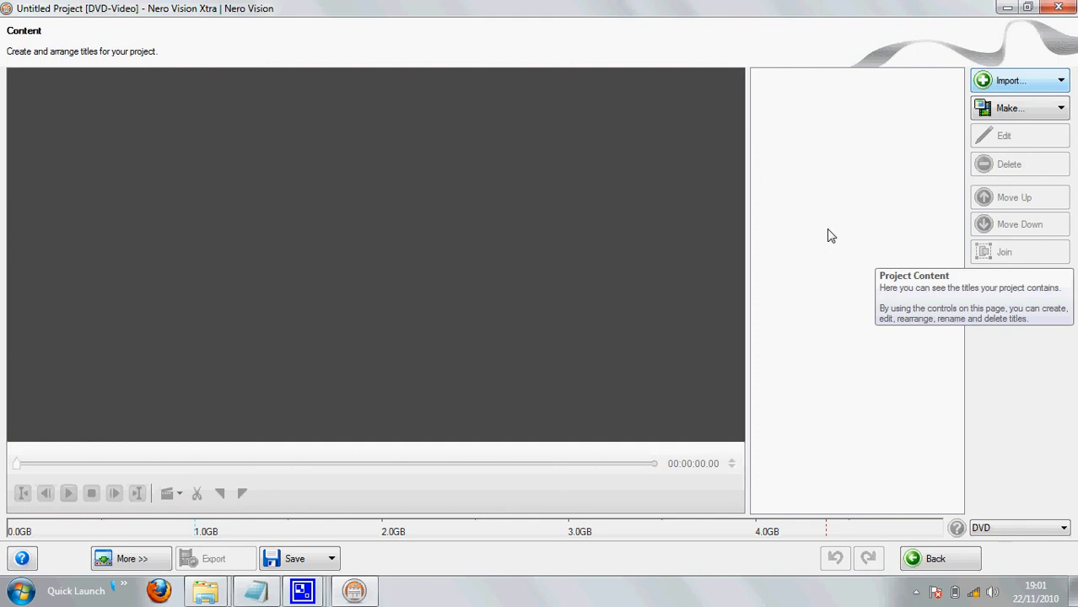
Step: Create a new movie named Film 1 in the project, keeping the PAL TV Standard 720x576 and stereo settings
click(1061, 114)
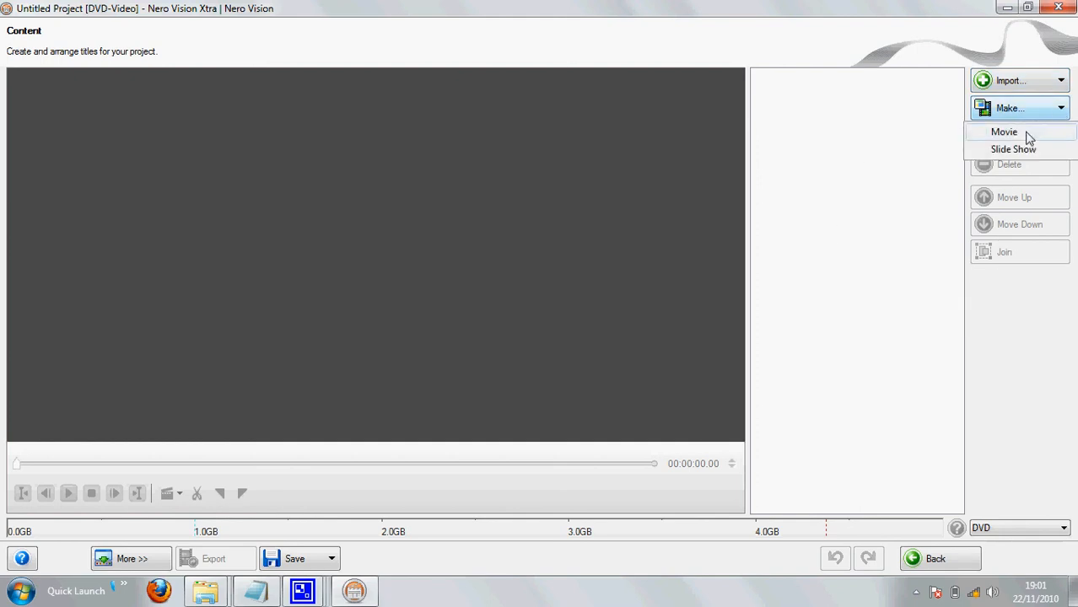
click(1024, 135)
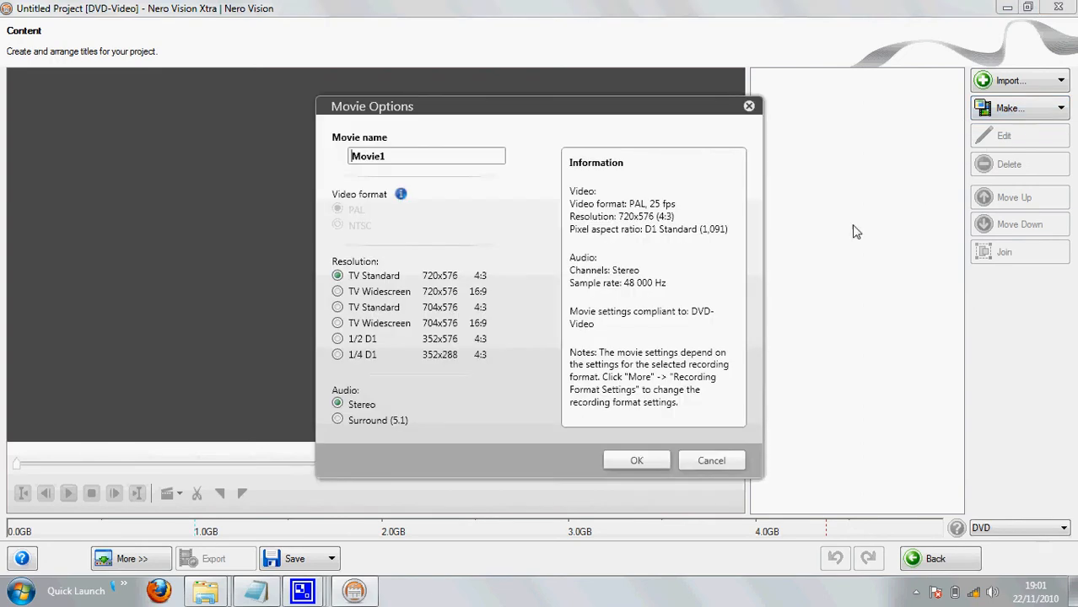
click(401, 192)
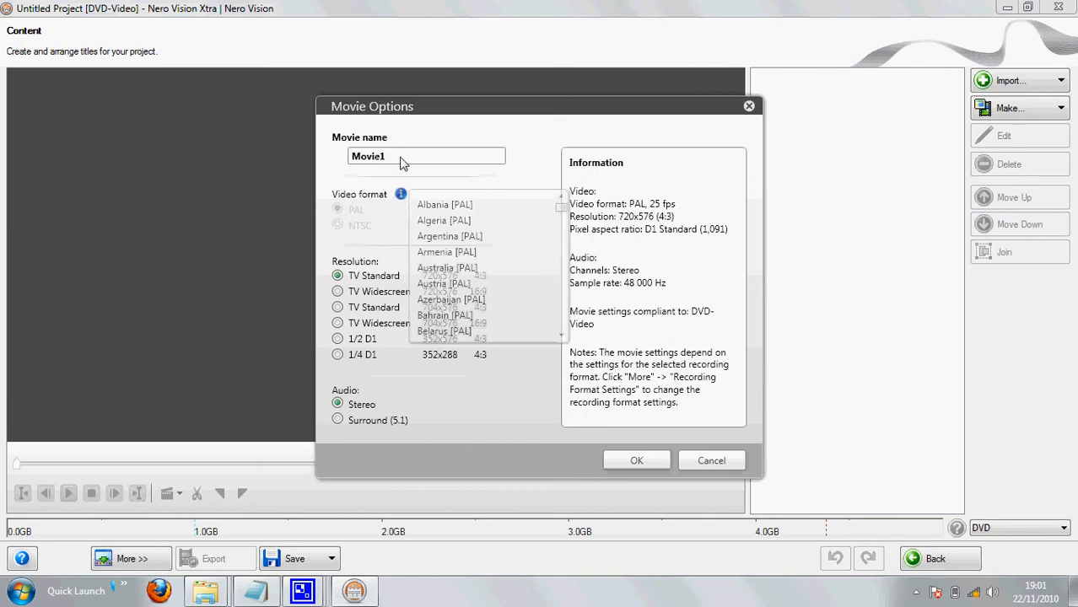
drag(390, 157, 319, 162)
text(Fi)
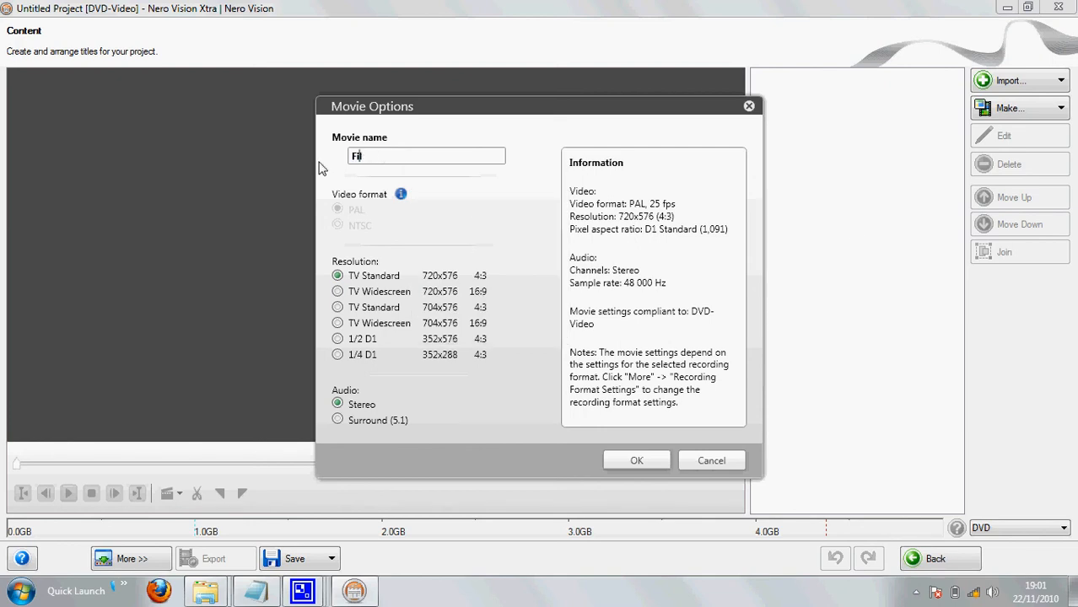
text(lm 1)
click(413, 242)
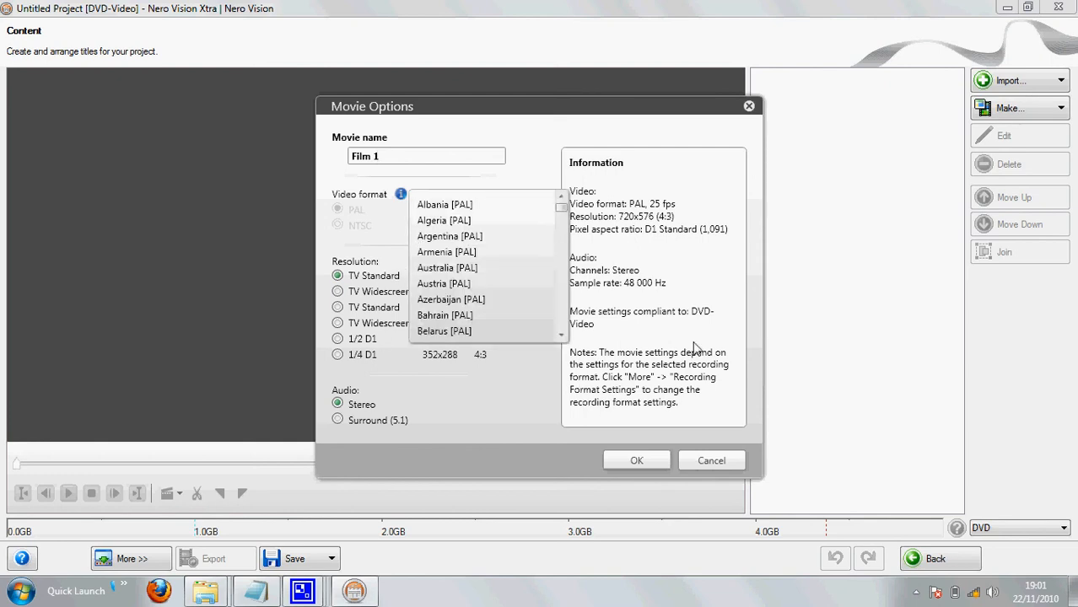
click(640, 458)
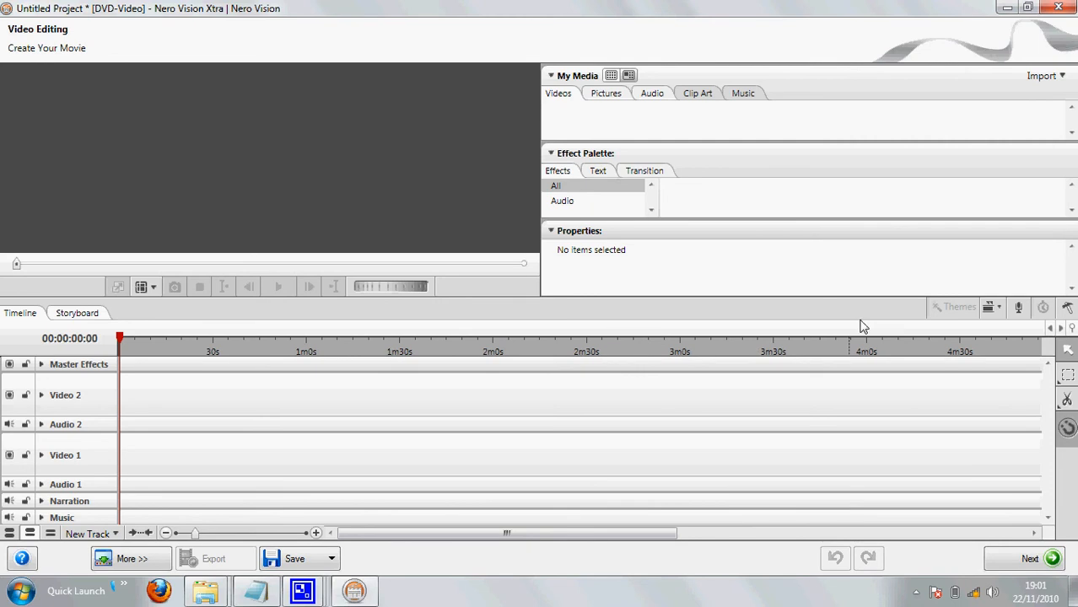
Step: Import the video files 00559.MTS and 00560.MTS from the MTS\Film 1 folder on drive D: into the media collection
click(1051, 80)
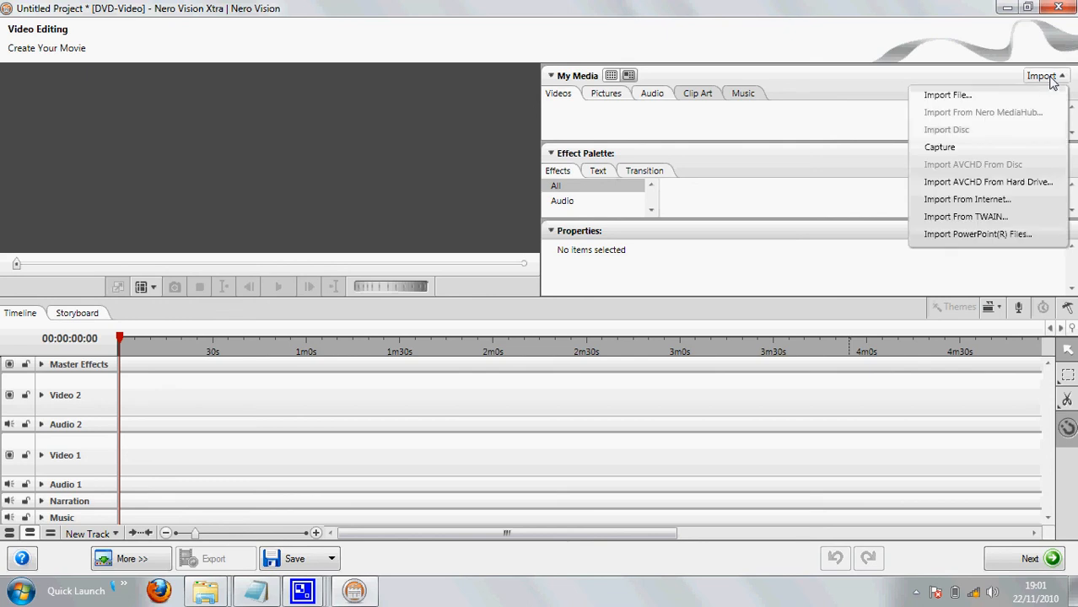
click(999, 102)
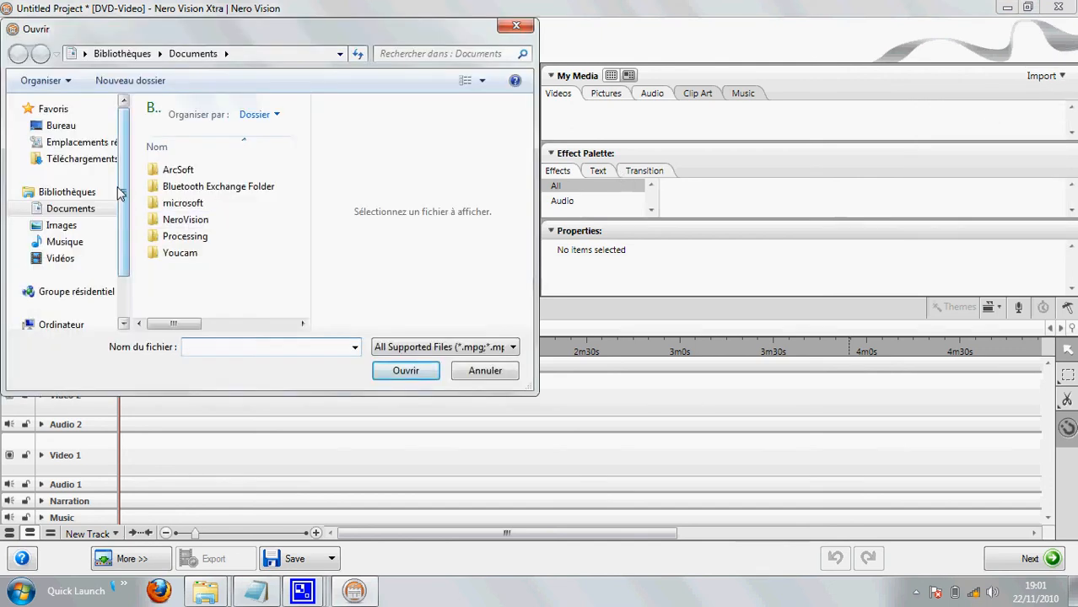
scroll(121, 197, down, 2)
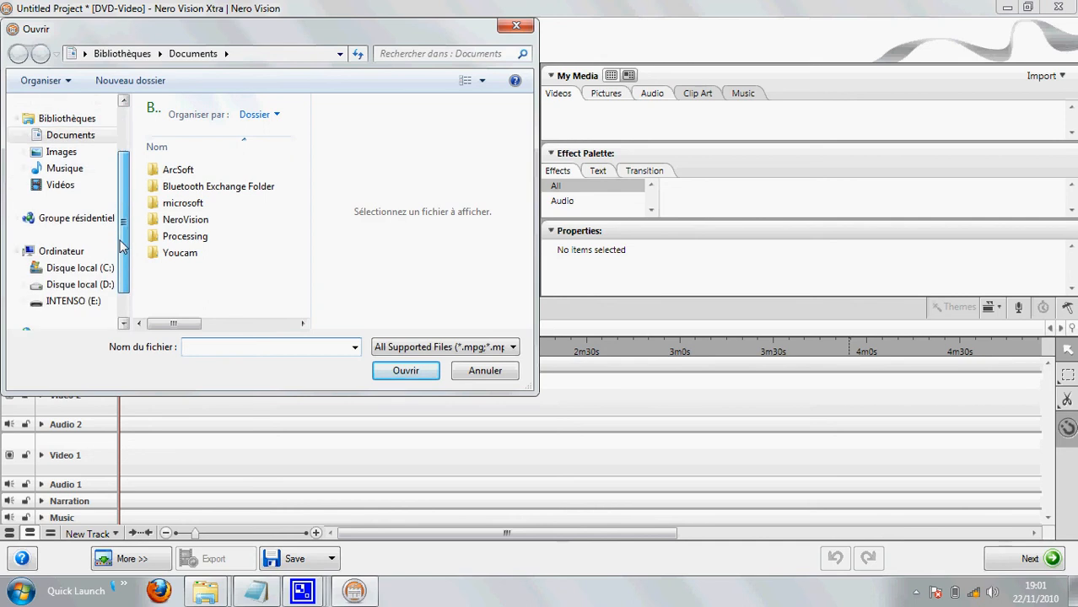
click(77, 285)
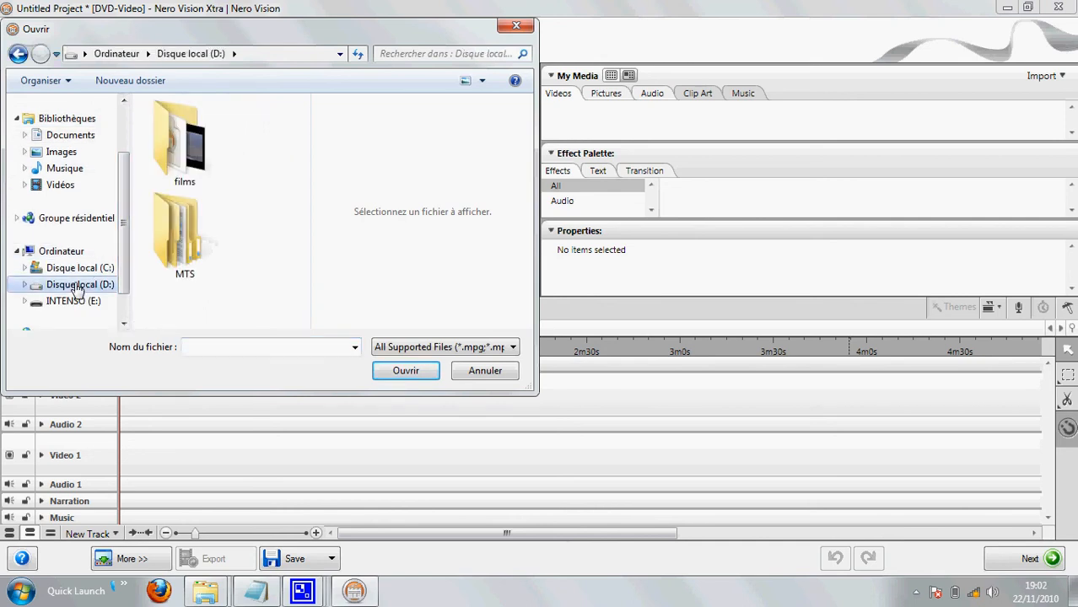
double_click(172, 233)
click(191, 166)
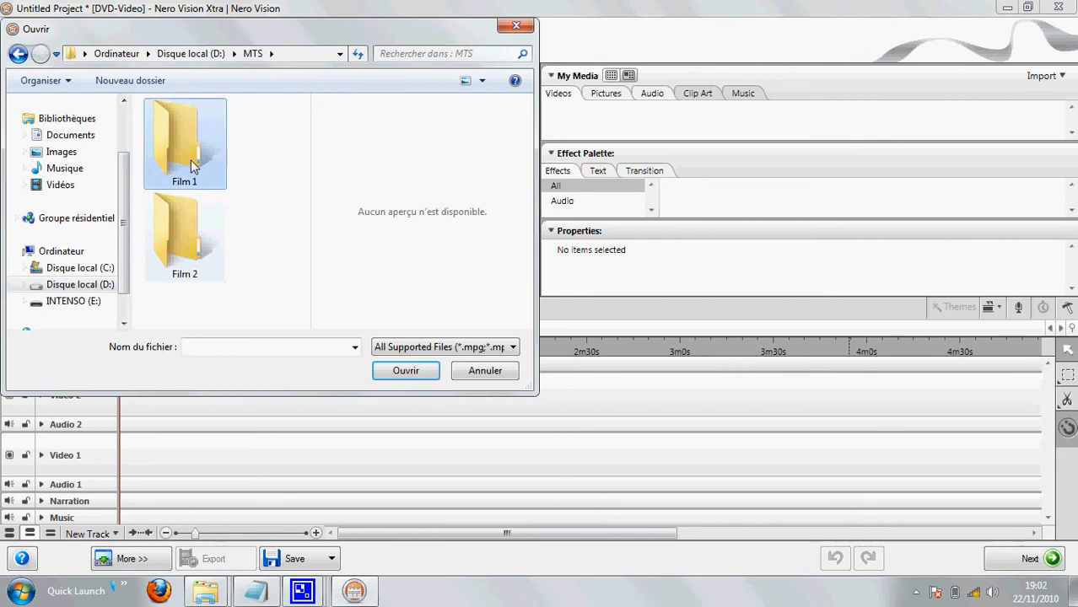
double_click(191, 167)
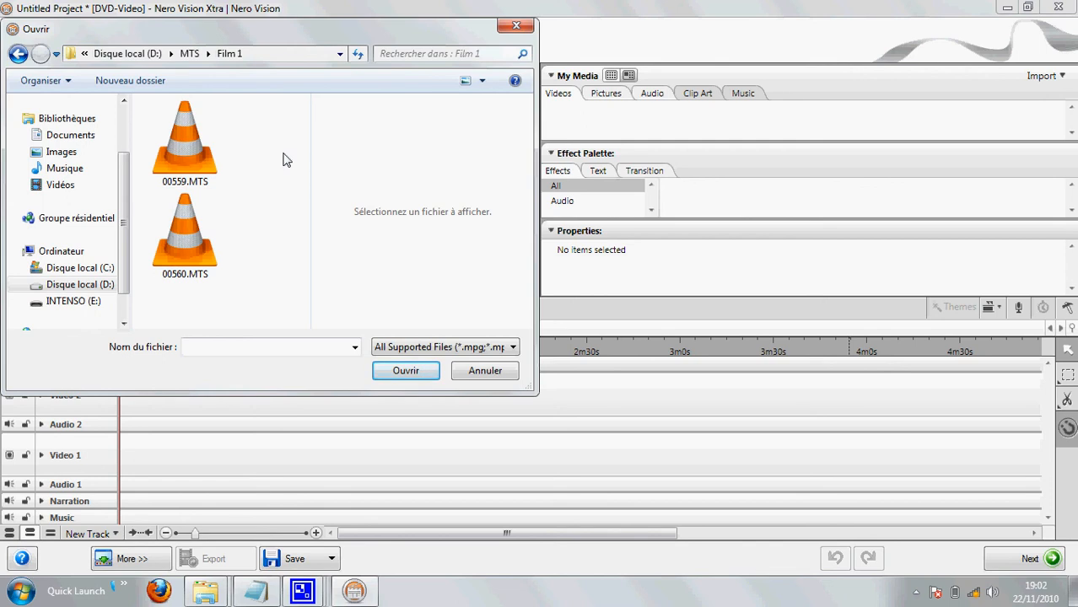
key(ctrl+a)
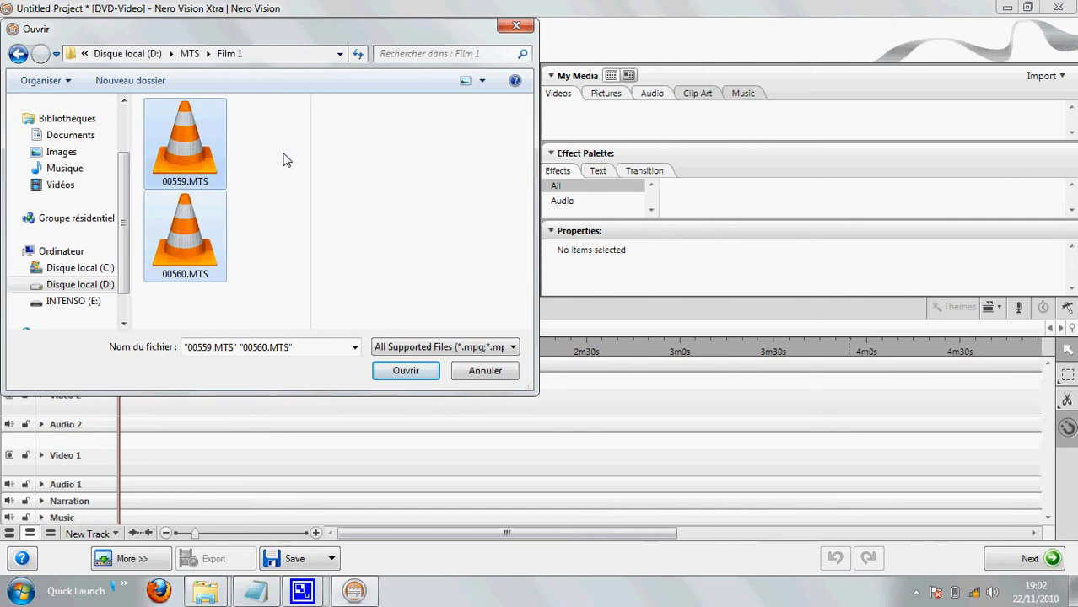
click(406, 371)
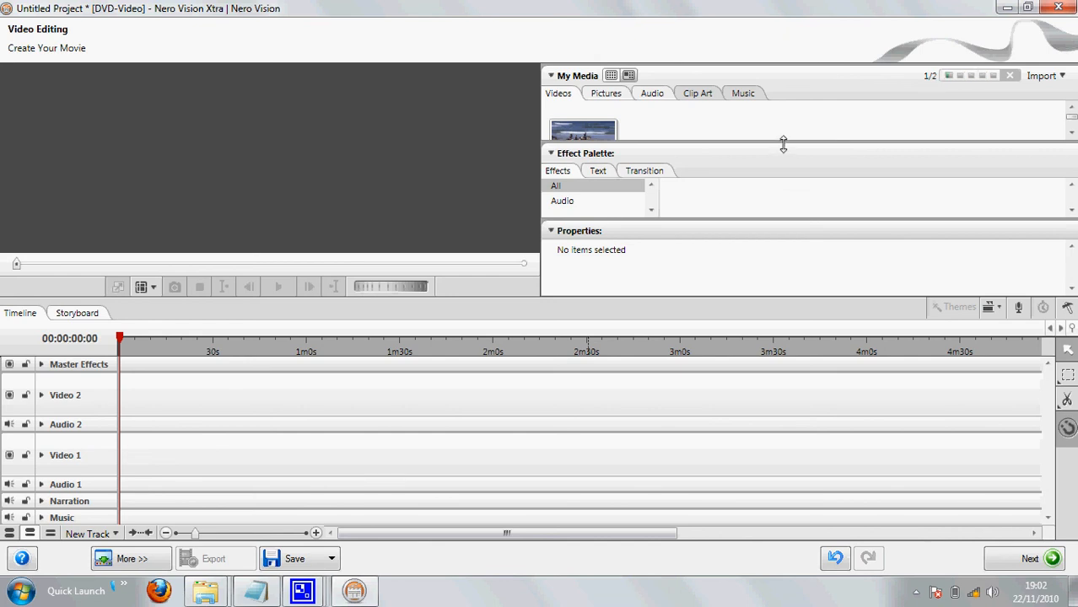
Step: Collapse the Properties and Effect Palette sections and place both imported clips together at the start of the Video 2 track
click(553, 232)
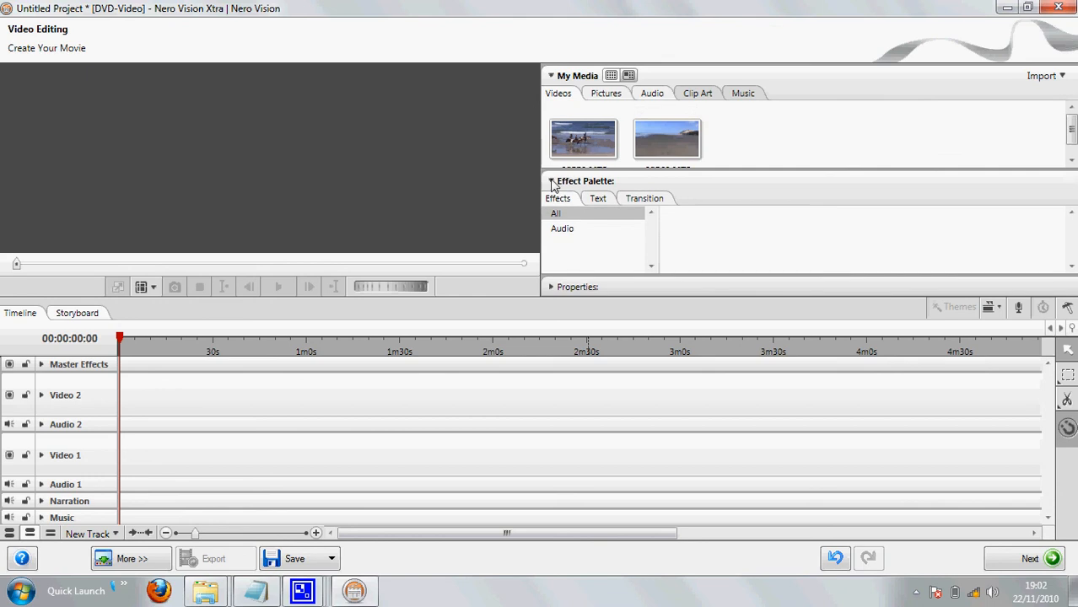
click(554, 184)
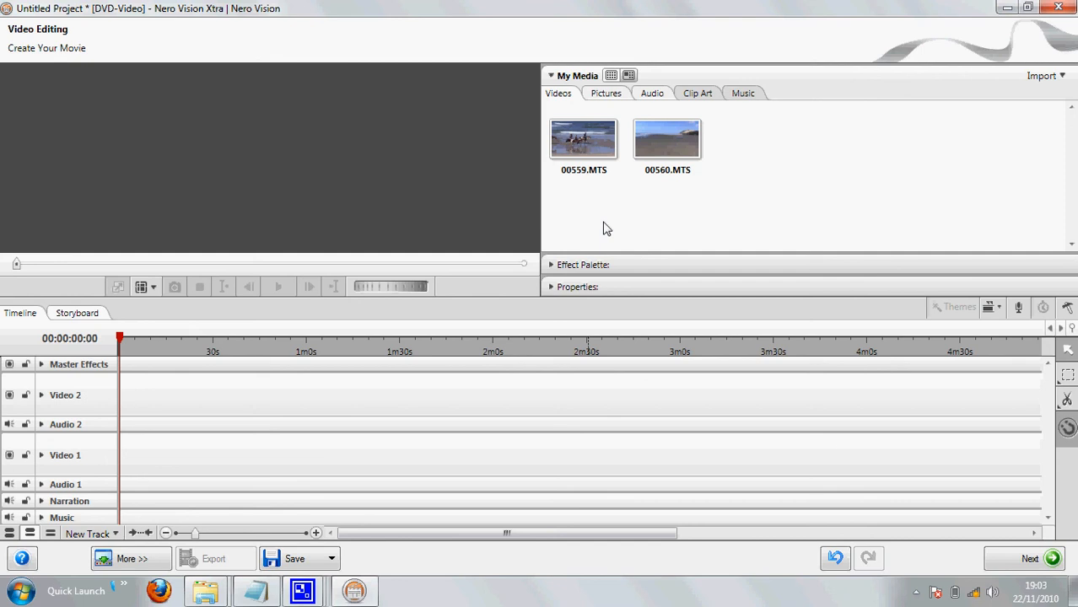
click(588, 148)
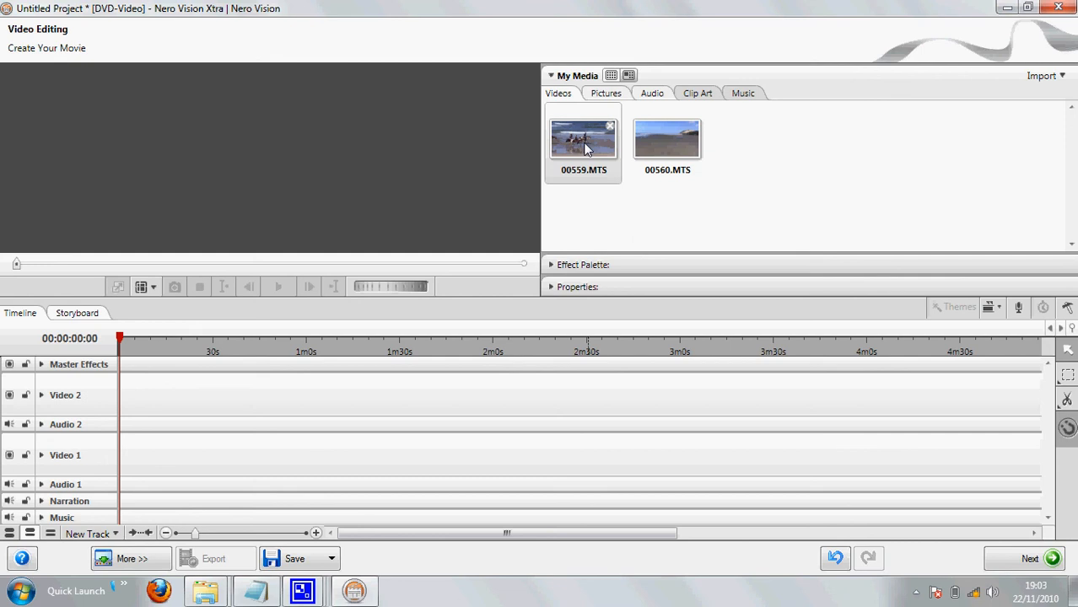
click(561, 217)
drag(614, 175, 683, 155)
click(575, 149)
click(660, 157)
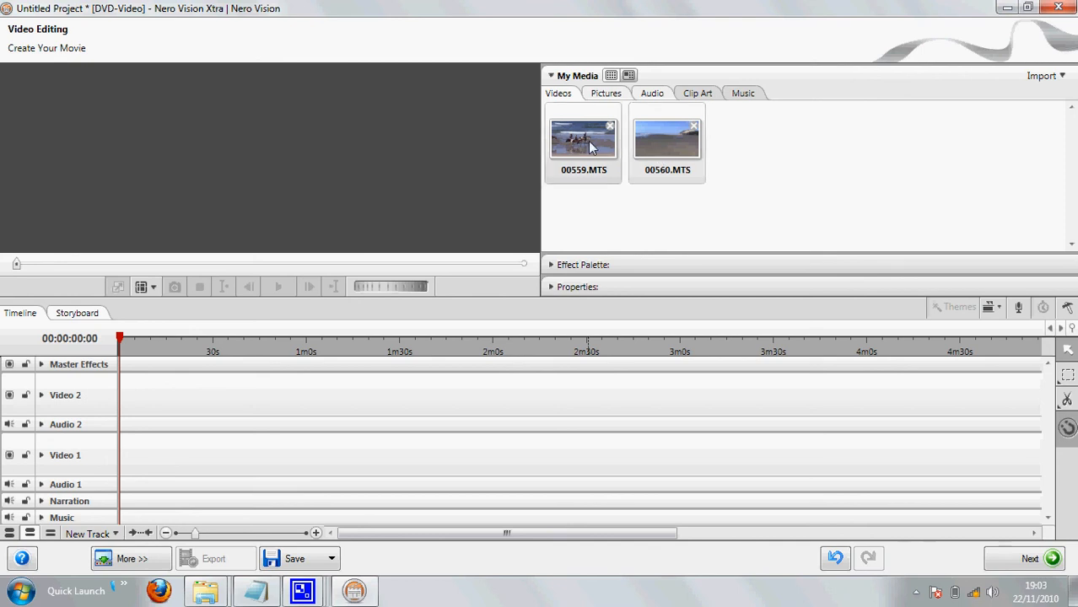
drag(589, 146, 106, 398)
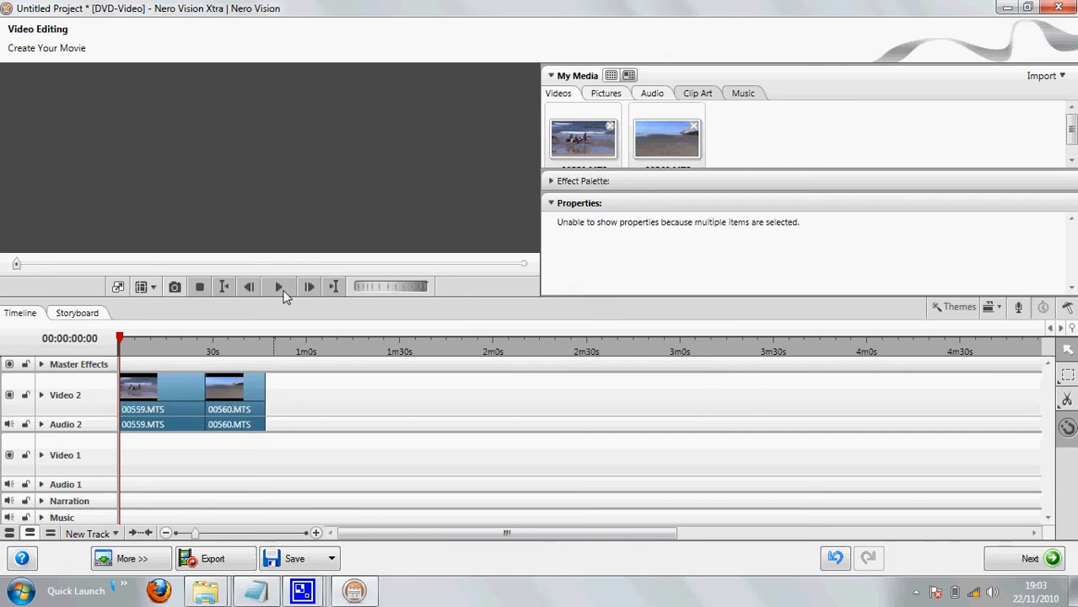
Step: Preview the beginning of the movie, stop playback and continue to the project content without saving the project
click(280, 288)
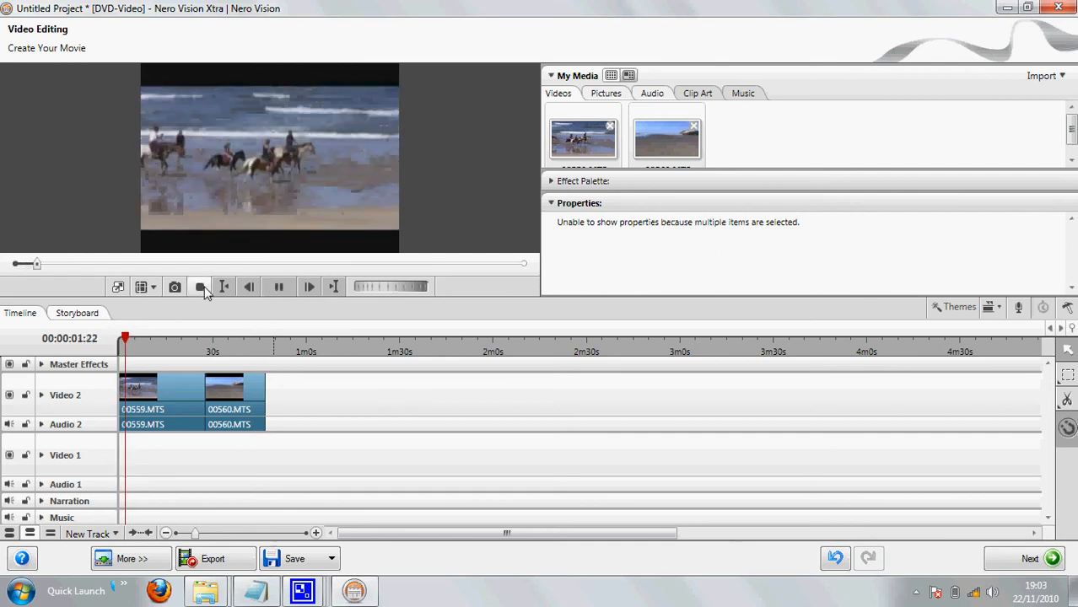
click(203, 288)
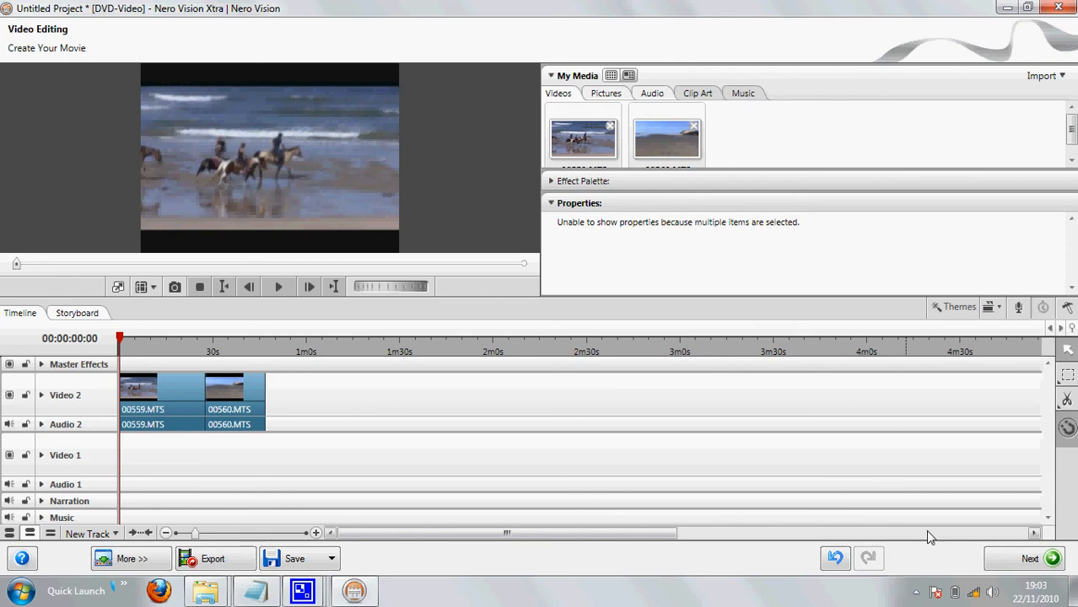
click(1017, 562)
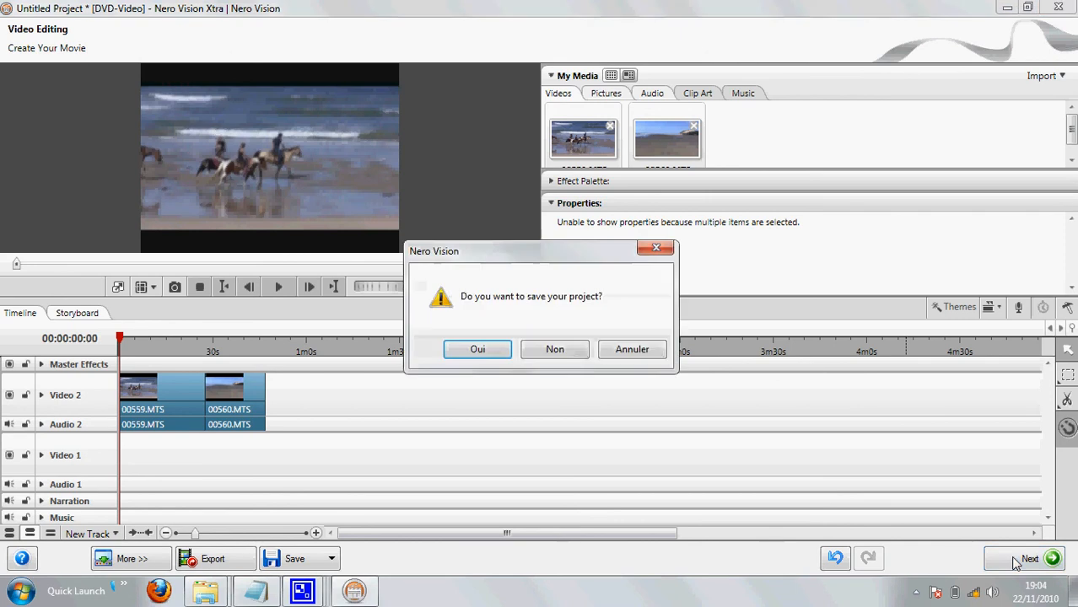
click(546, 353)
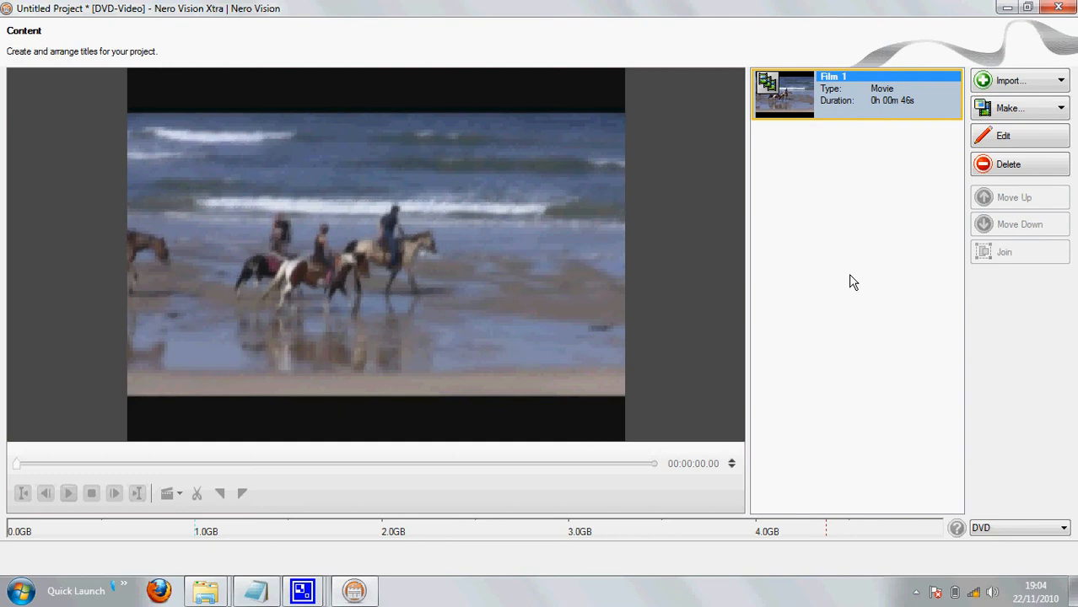
Step: Create a second movie named Film 2 in the project, keeping the default resolution and stereo audio
mouse_move(831, 114)
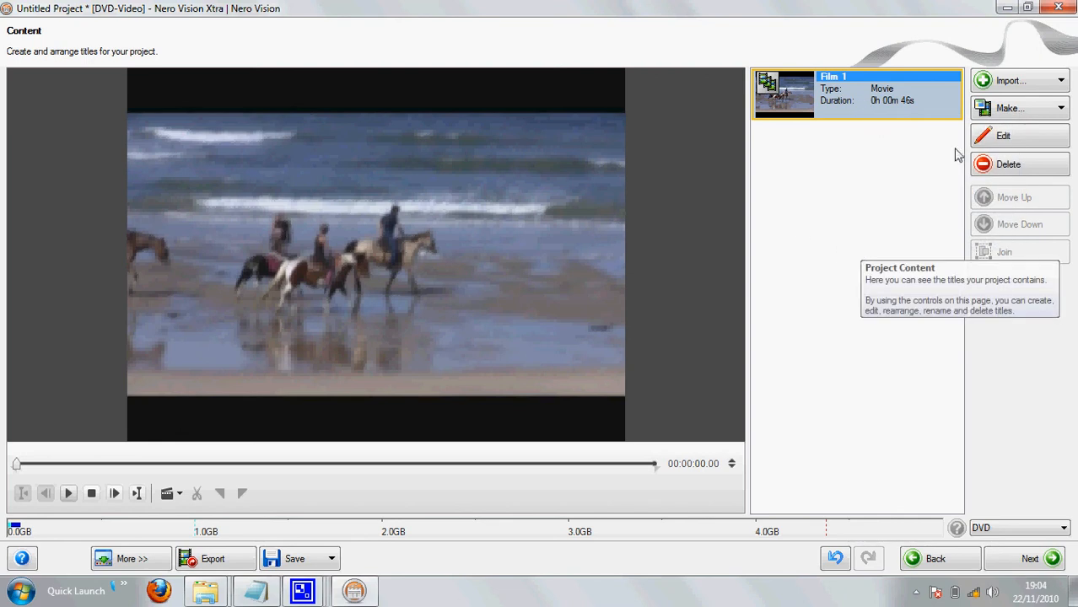
click(1025, 110)
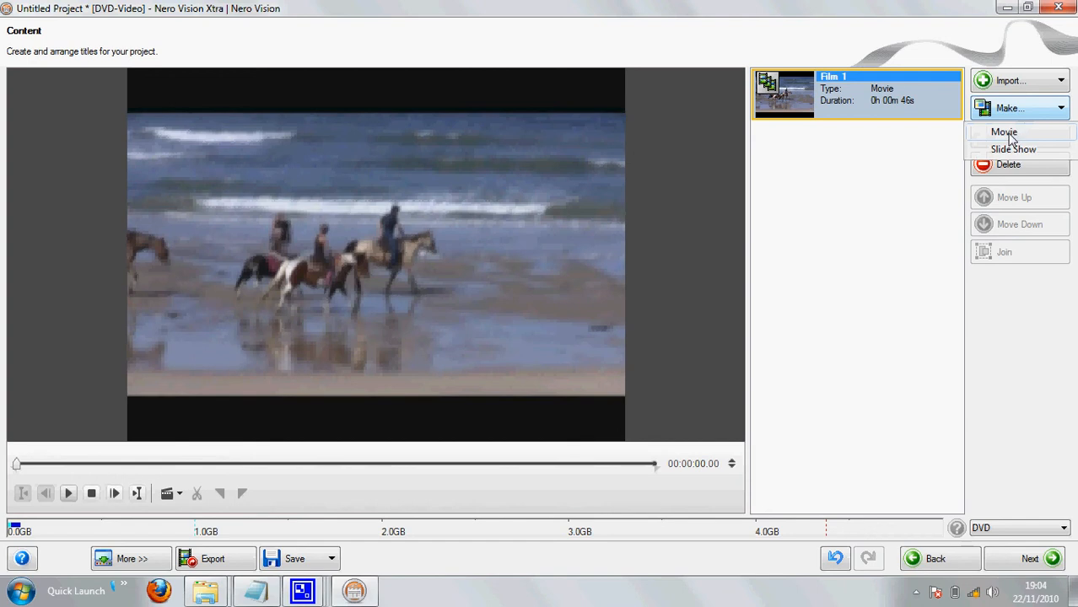
click(1008, 132)
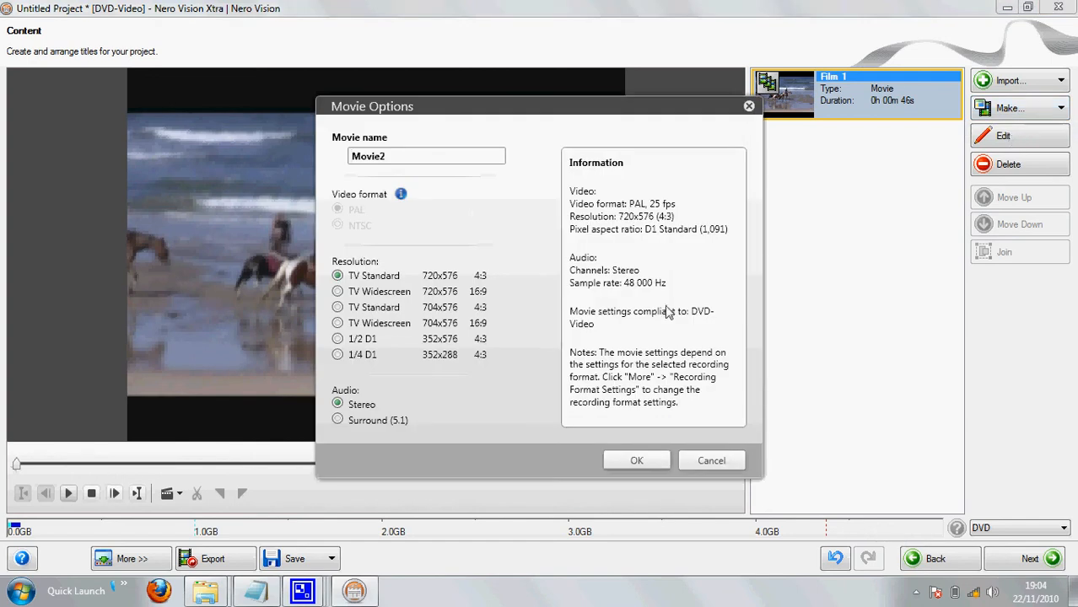
click(394, 155)
drag(394, 155, 327, 162)
text(Film 2)
click(631, 462)
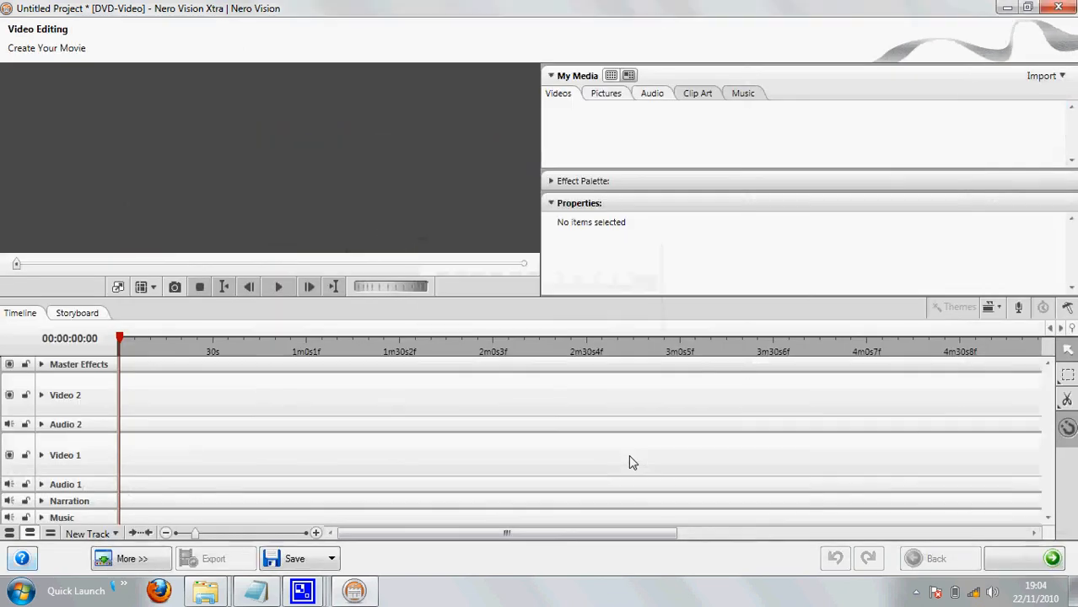
Step: Import the video files 00561.MTS and 00562.MTS from the MTS\Film 2 folder on drive D: into the media collection
click(1057, 77)
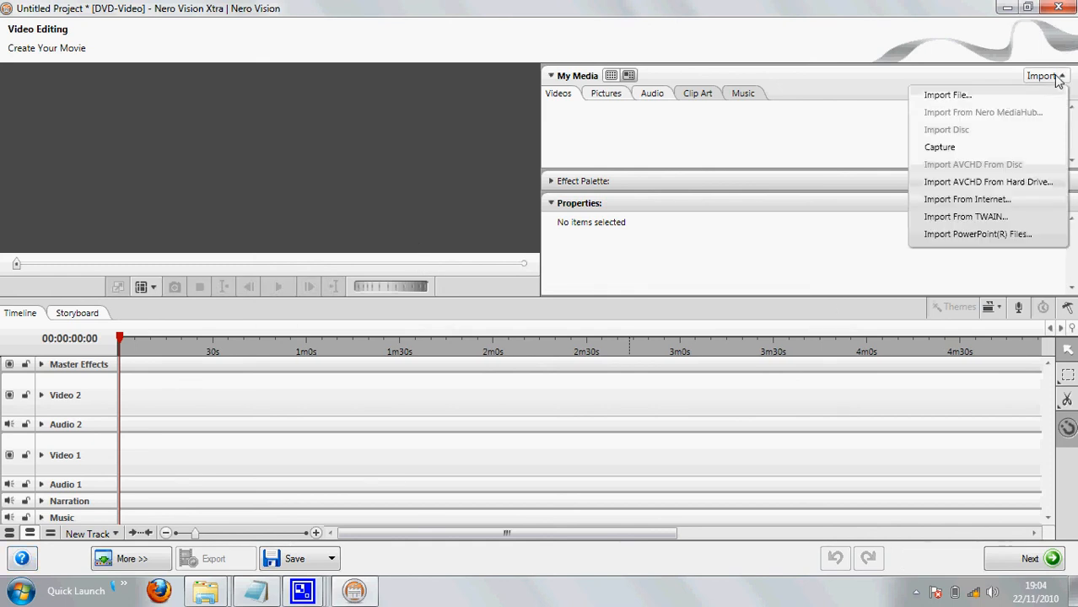
click(997, 98)
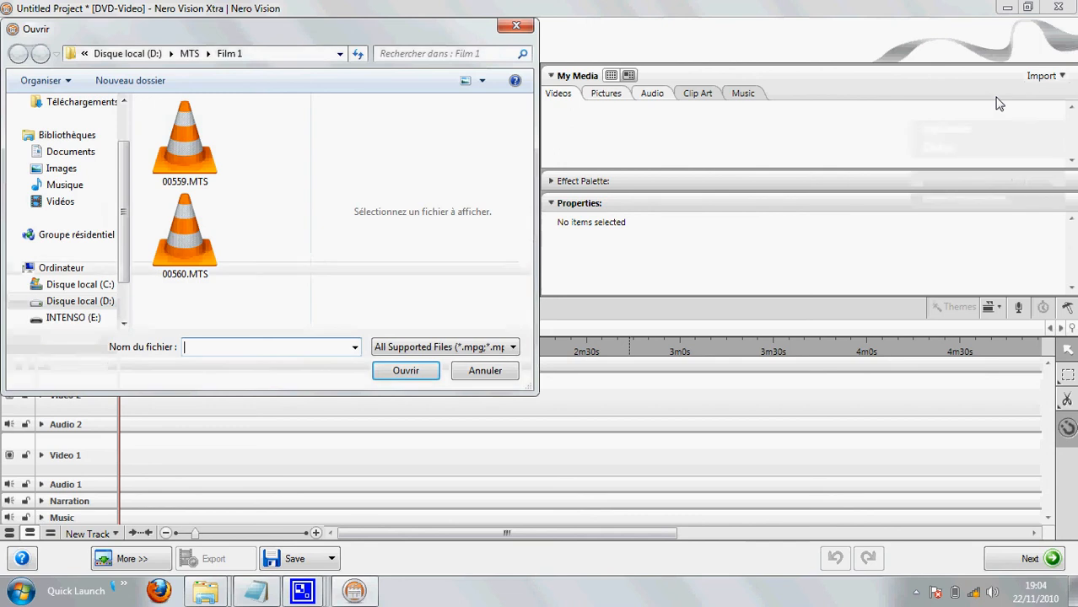
click(189, 54)
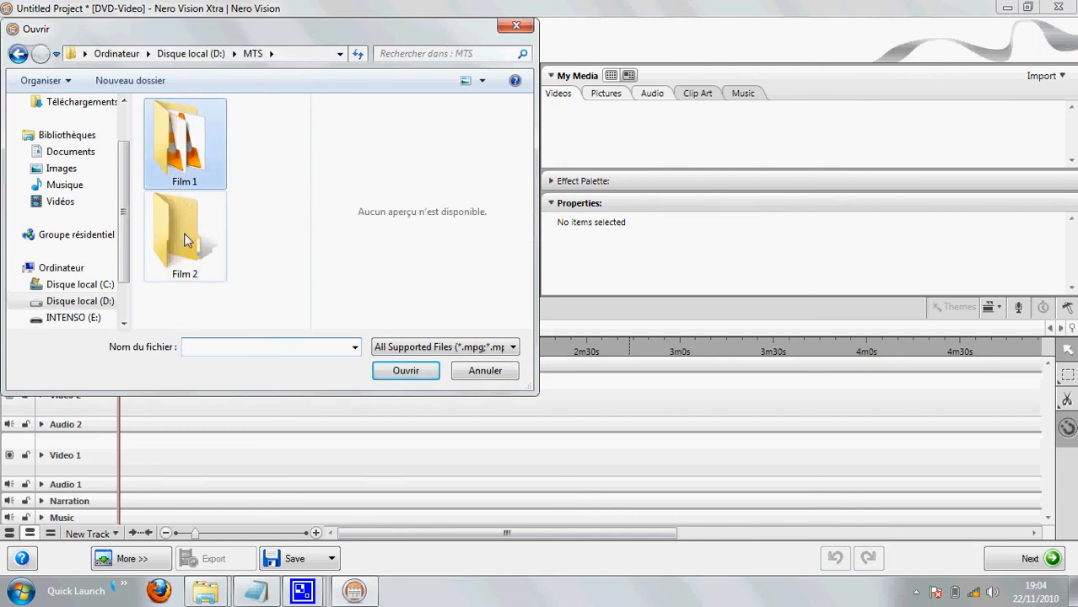
click(186, 238)
double_click(186, 240)
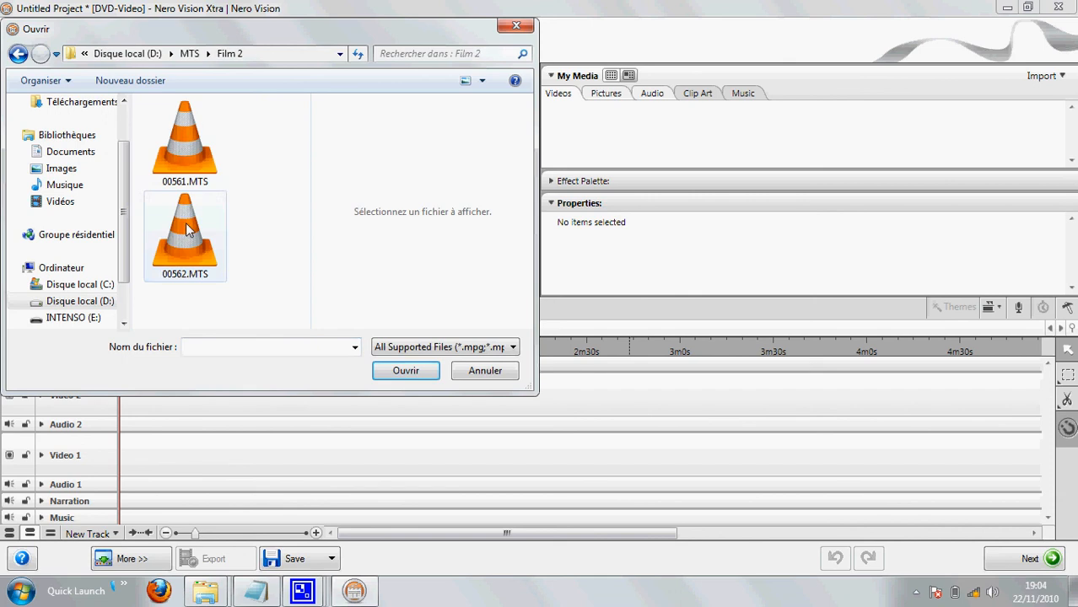
key(ctrl+a)
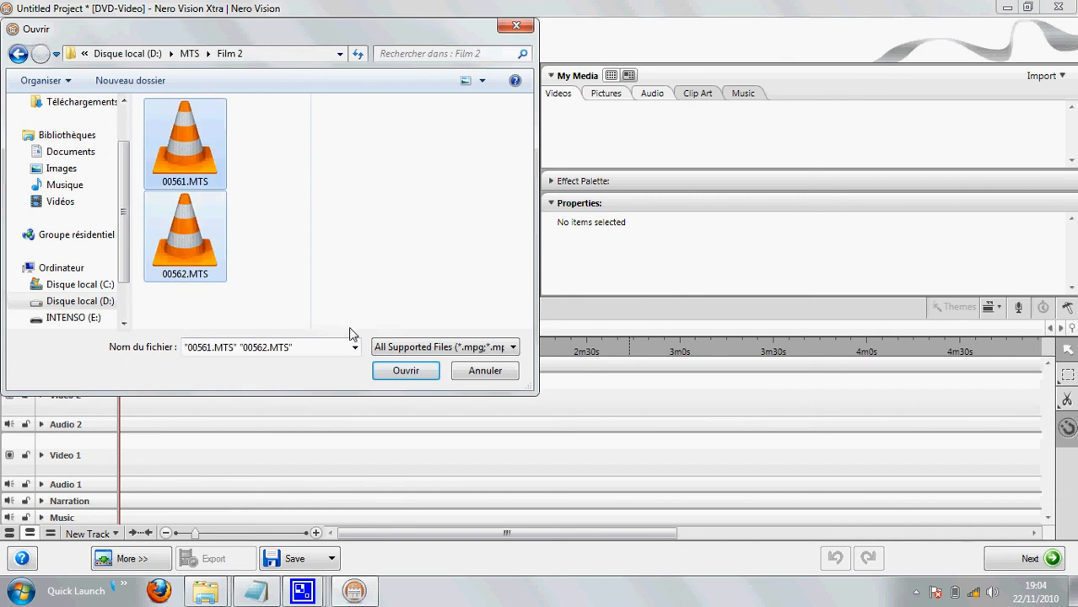
click(425, 378)
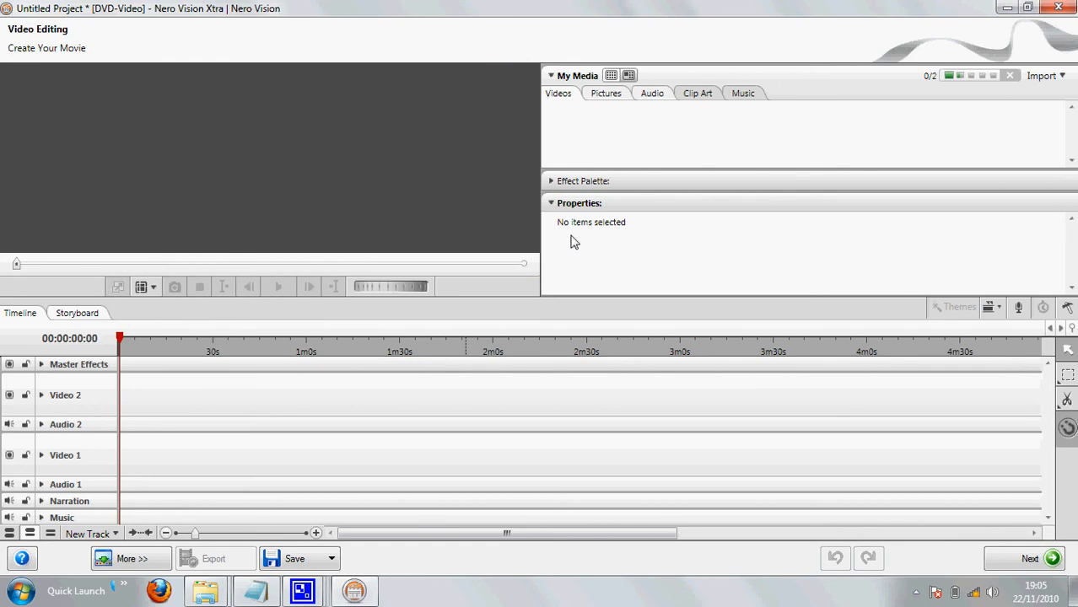
Step: Place both imported clips together at the start of the Video 2 track and continue to the project content without saving the project
click(553, 203)
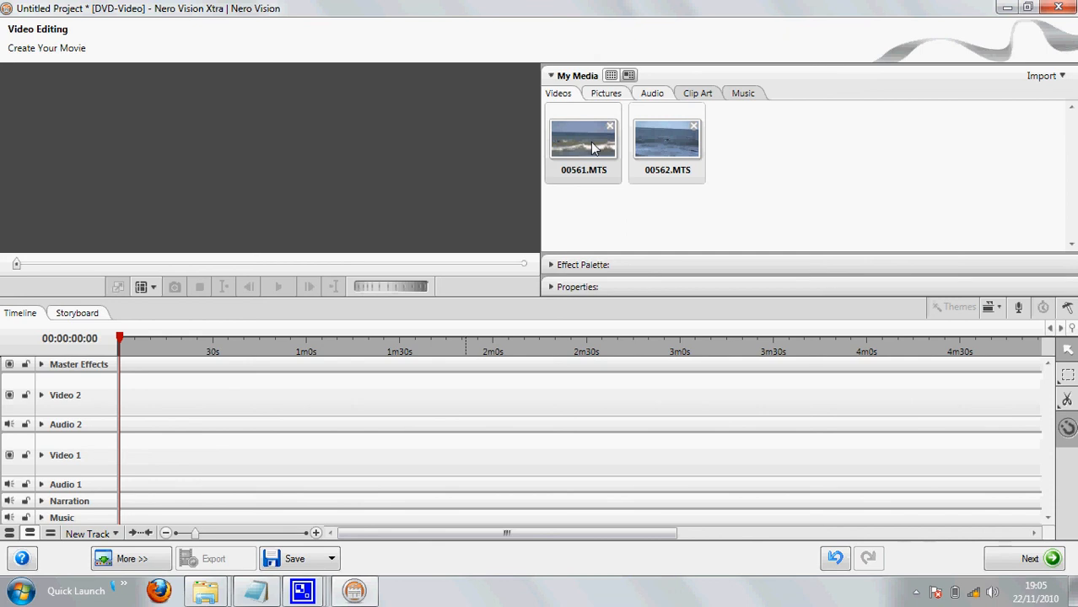
drag(593, 148, 112, 397)
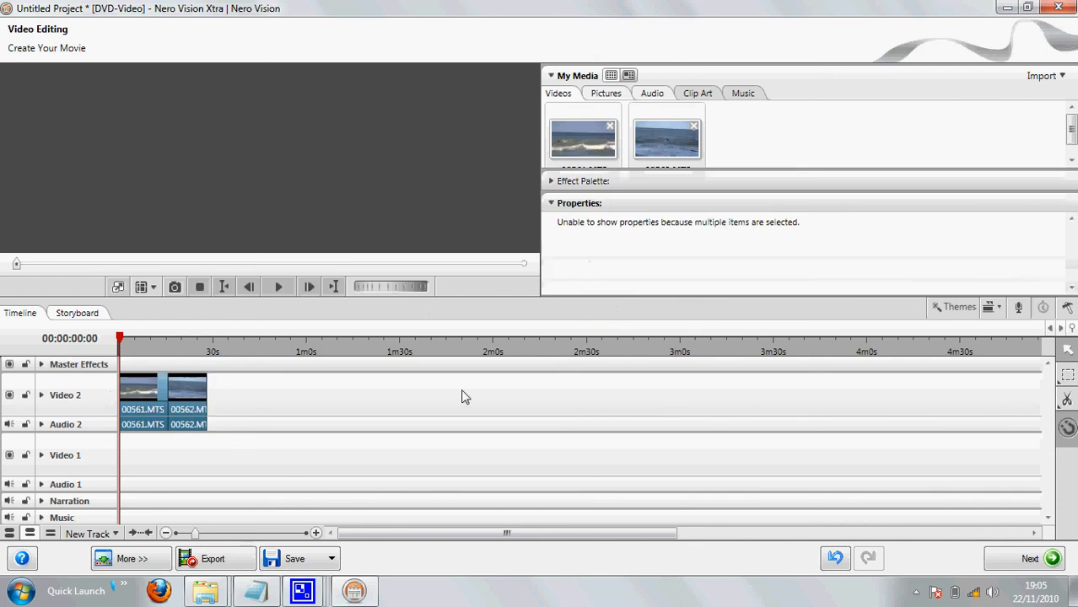
click(1004, 564)
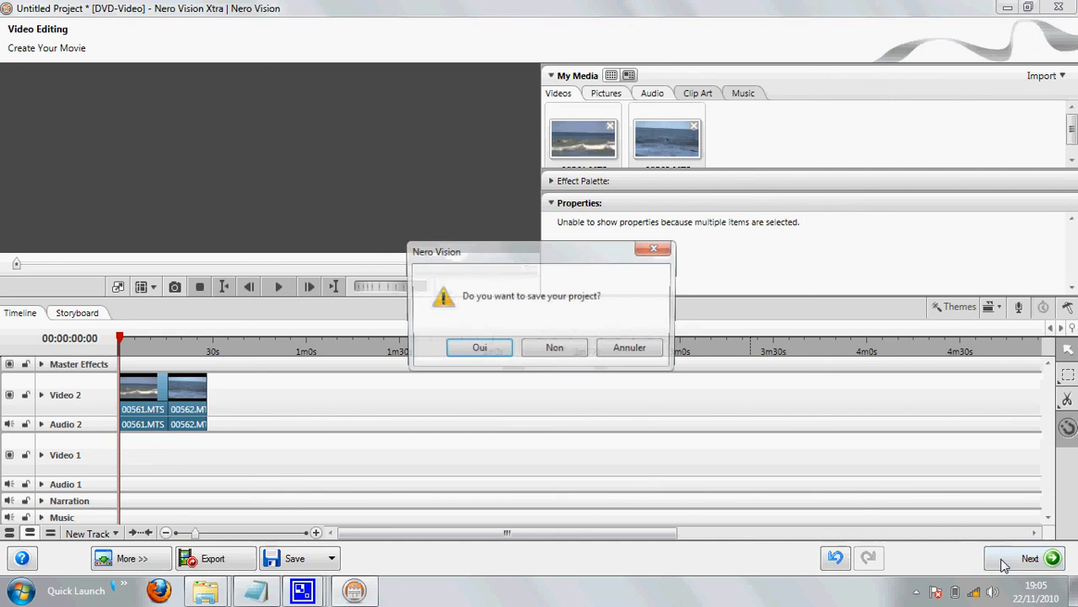
click(554, 349)
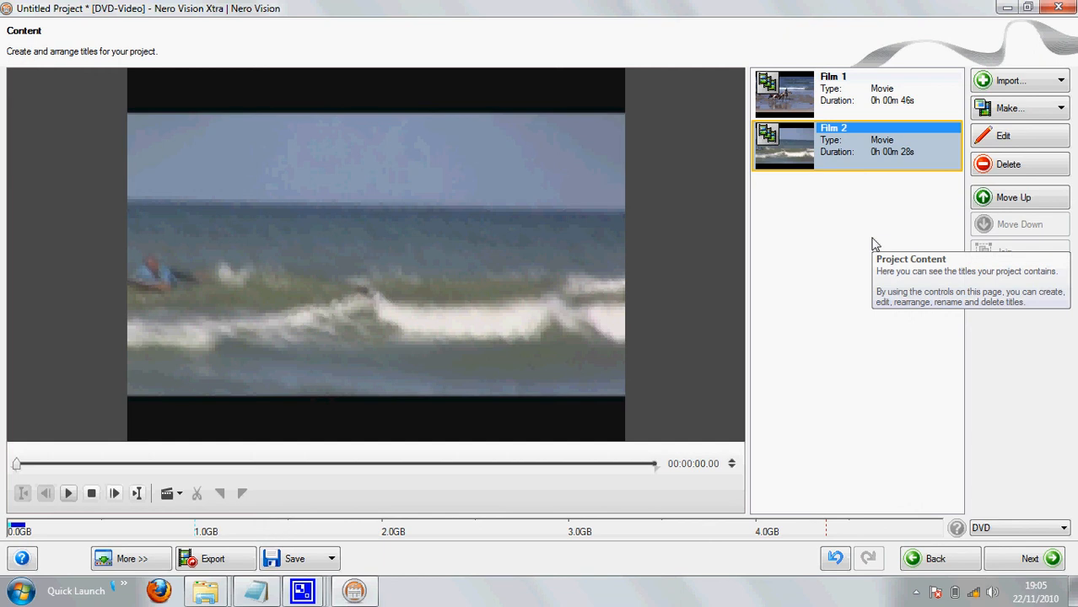
Step: Clear the title selection, continue to the disc menu editing and keep "Title and chapter menus" as the menus to use
click(873, 244)
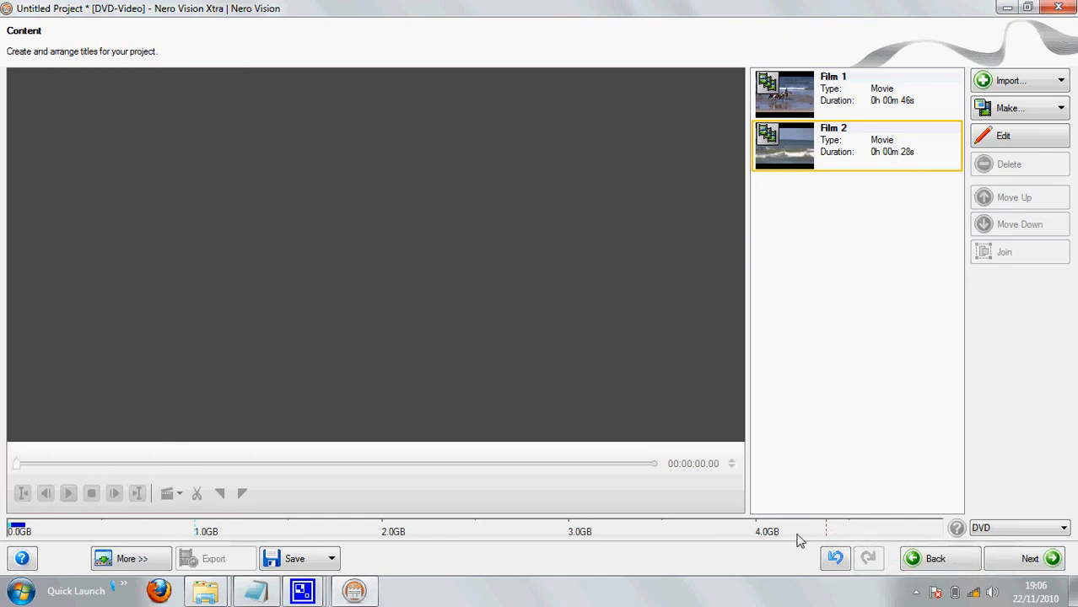
mouse_move(833, 528)
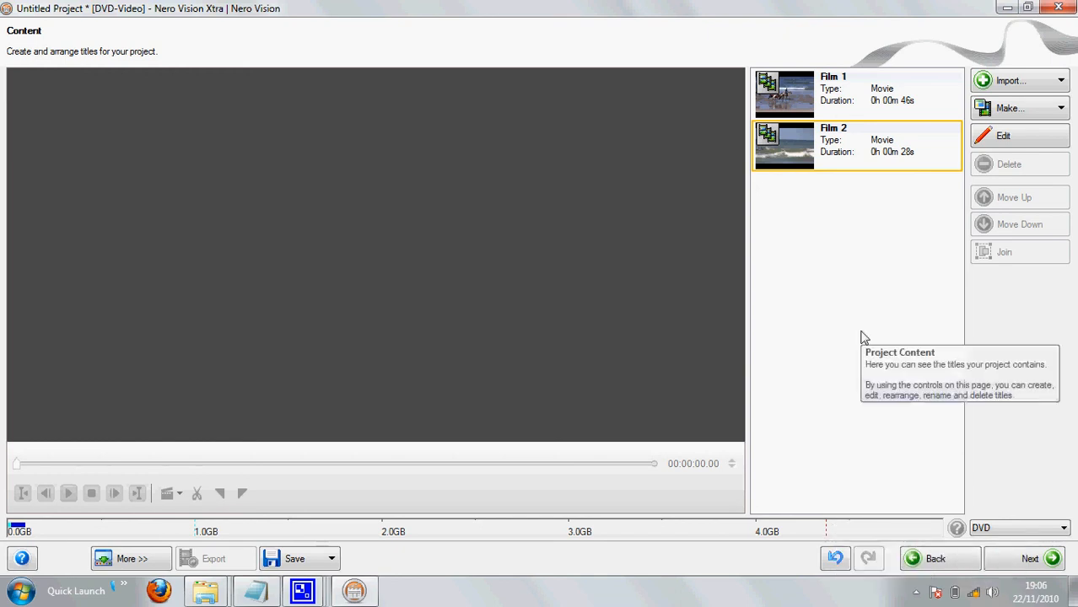
click(1027, 560)
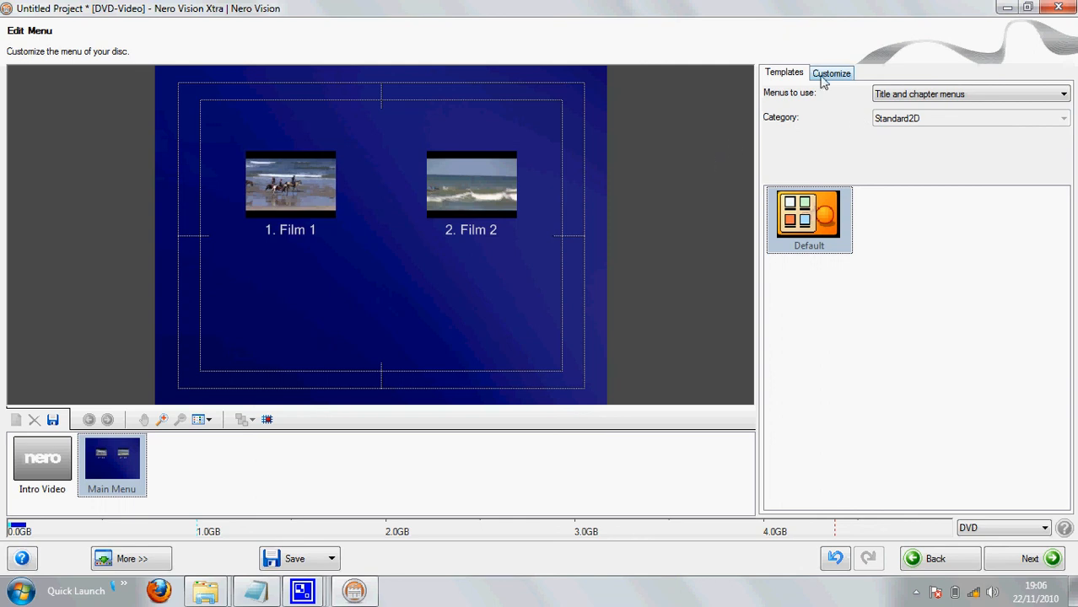
click(923, 97)
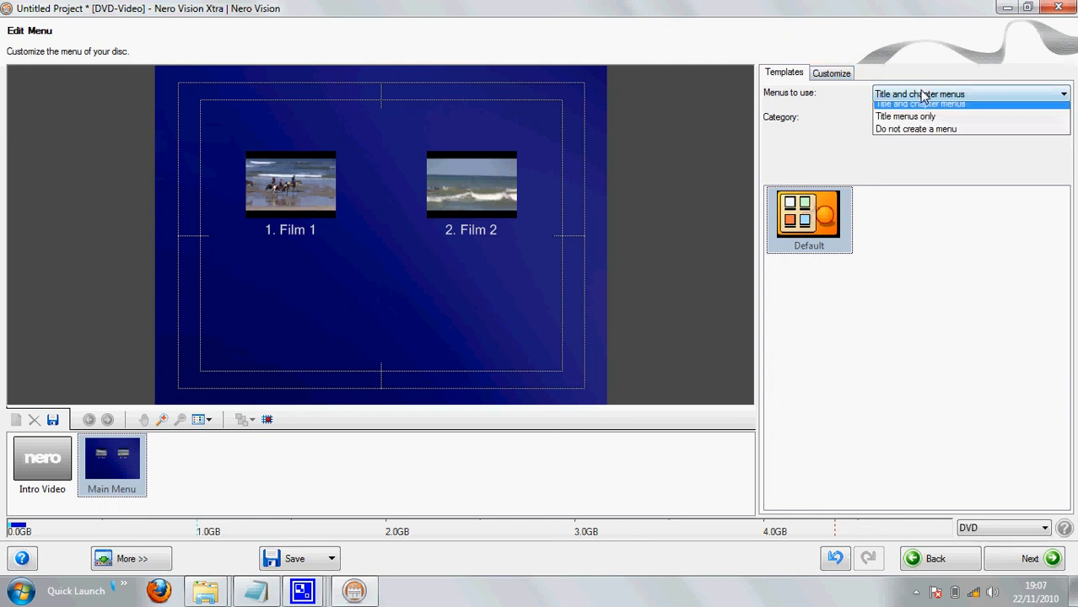
click(924, 96)
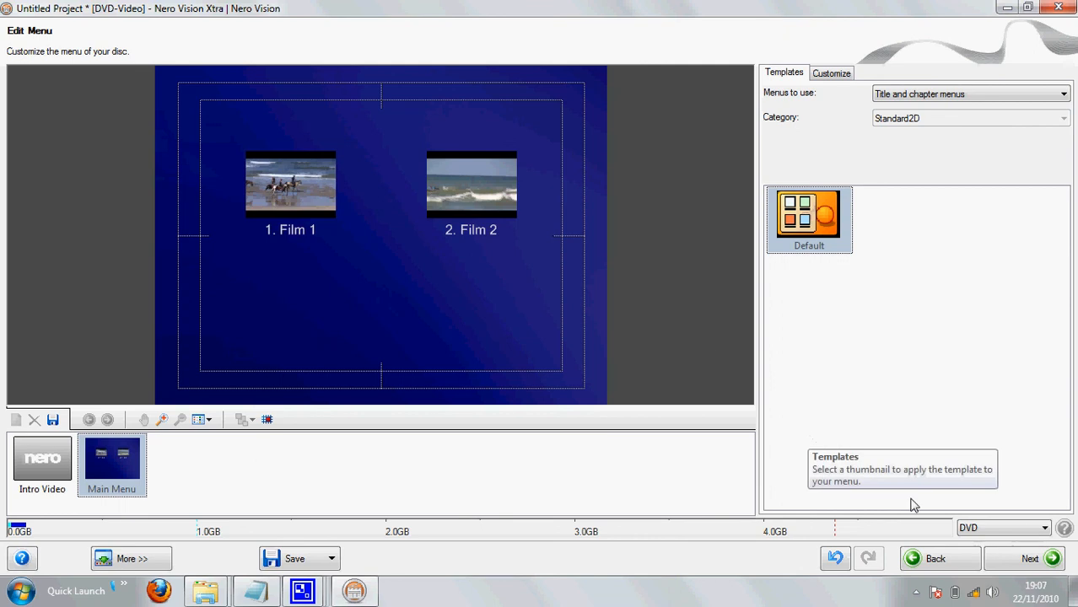
Step: Preview the disc by playing Film 1 from the main menu, stop playback and return to the menu
click(1023, 560)
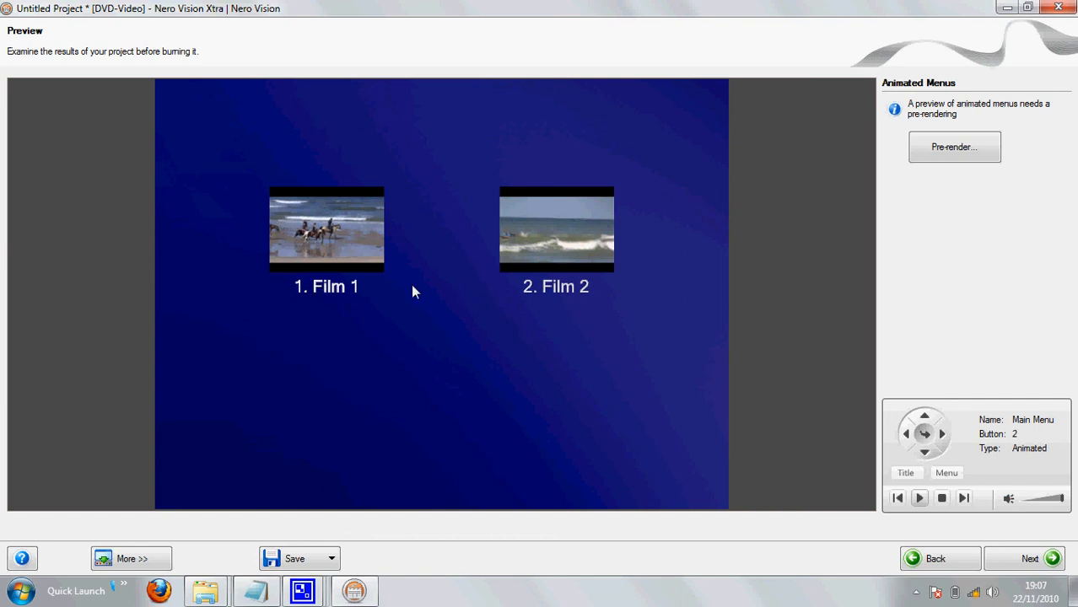
click(328, 292)
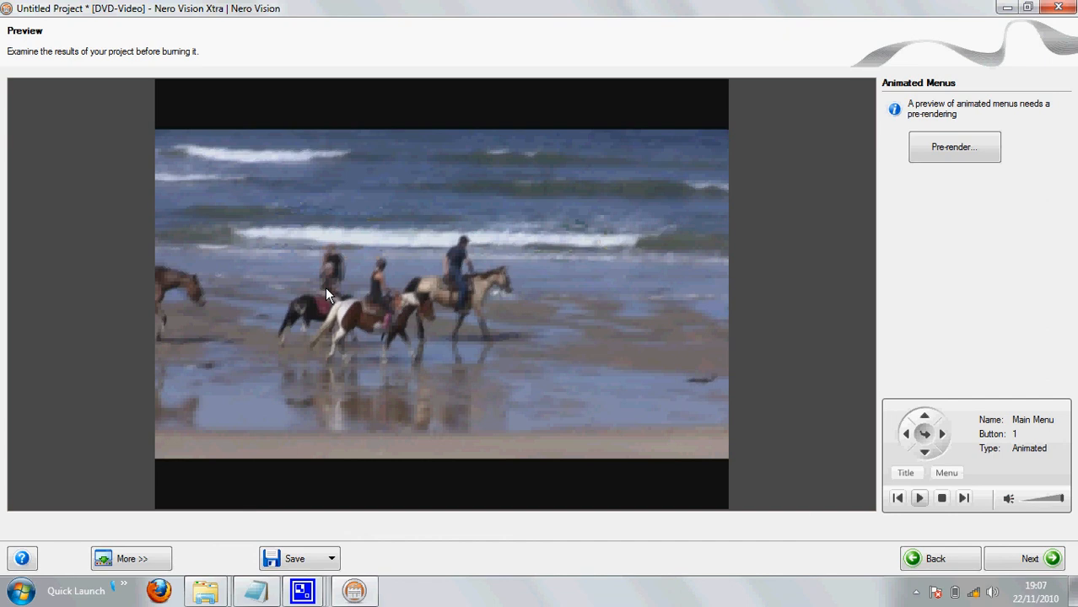
click(942, 498)
click(949, 474)
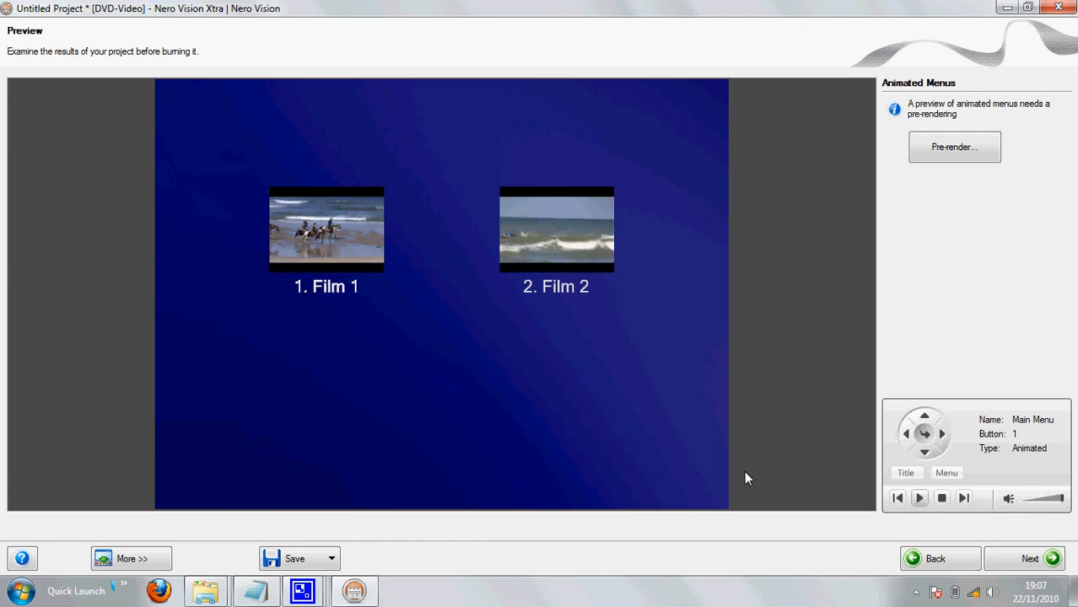
Step: Burn the project with the Image Recorder to a Nero image file named film on the desktop (Bureau) and minimize the program window
click(1044, 564)
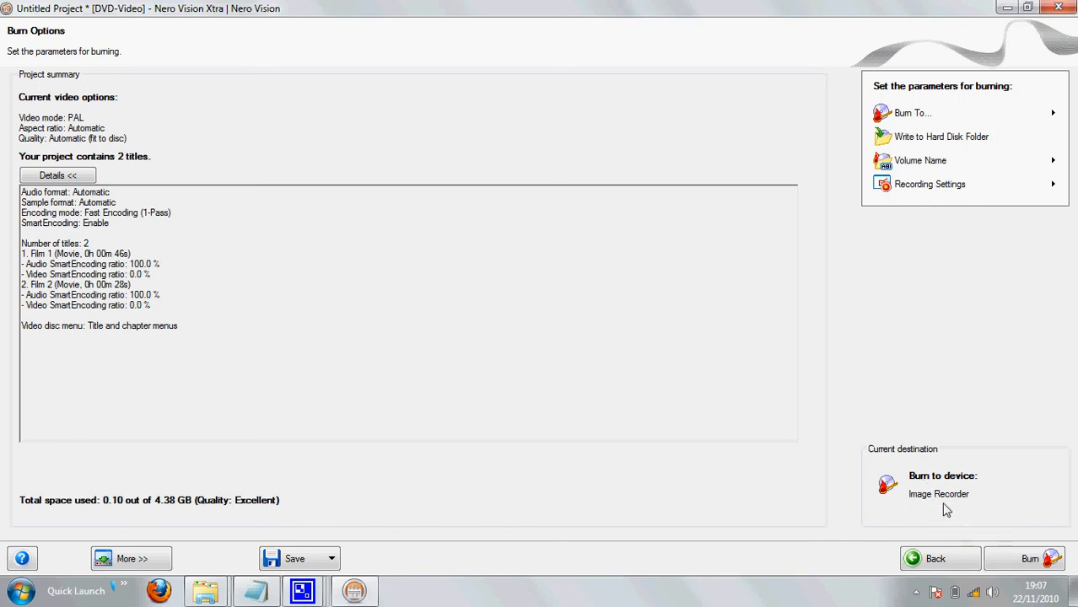
click(1029, 561)
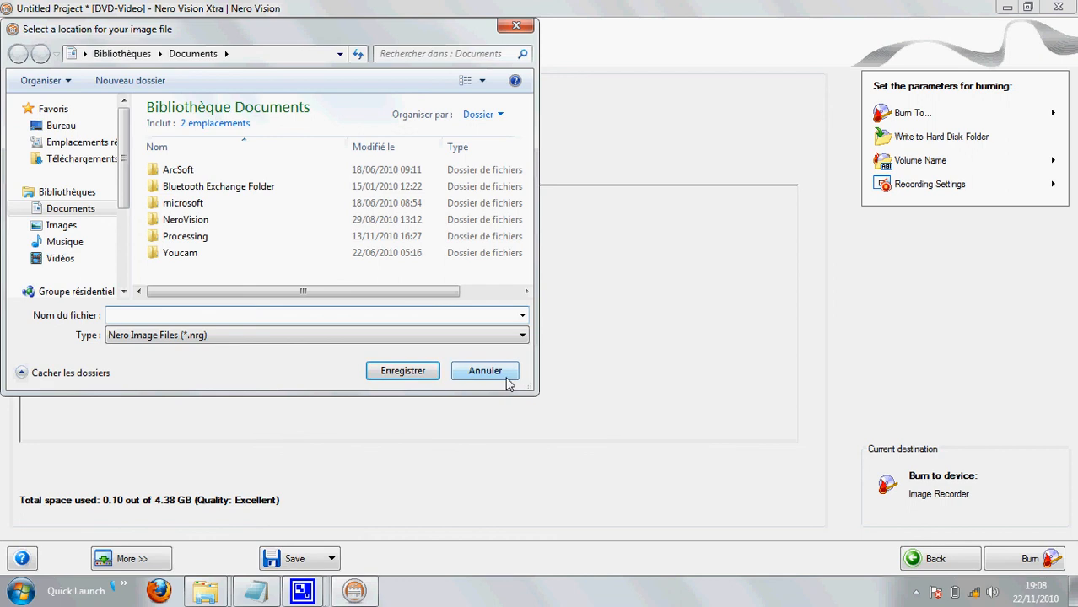
click(84, 126)
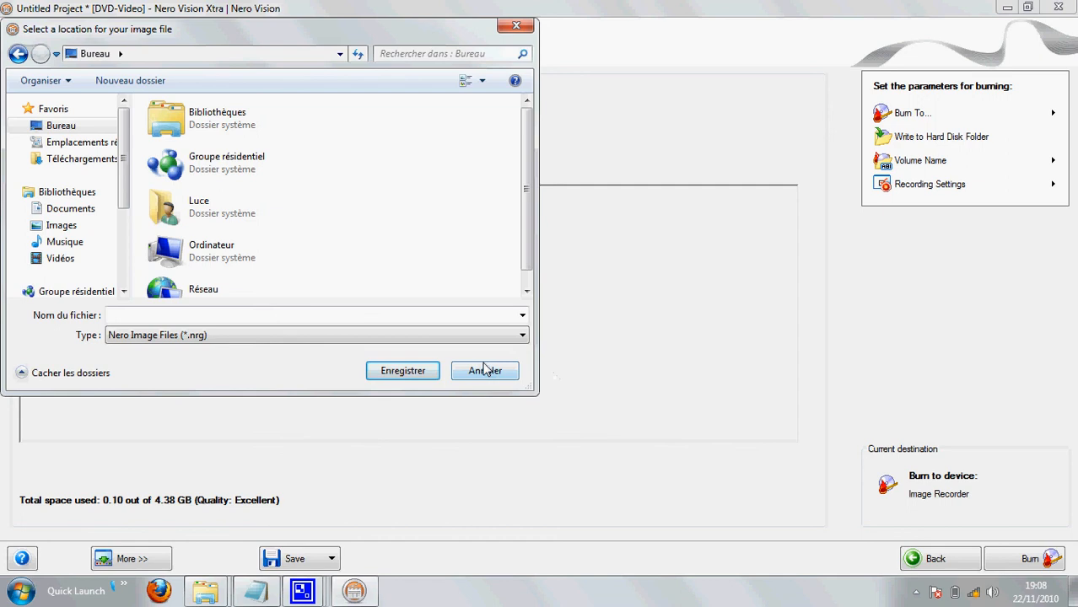
click(221, 313)
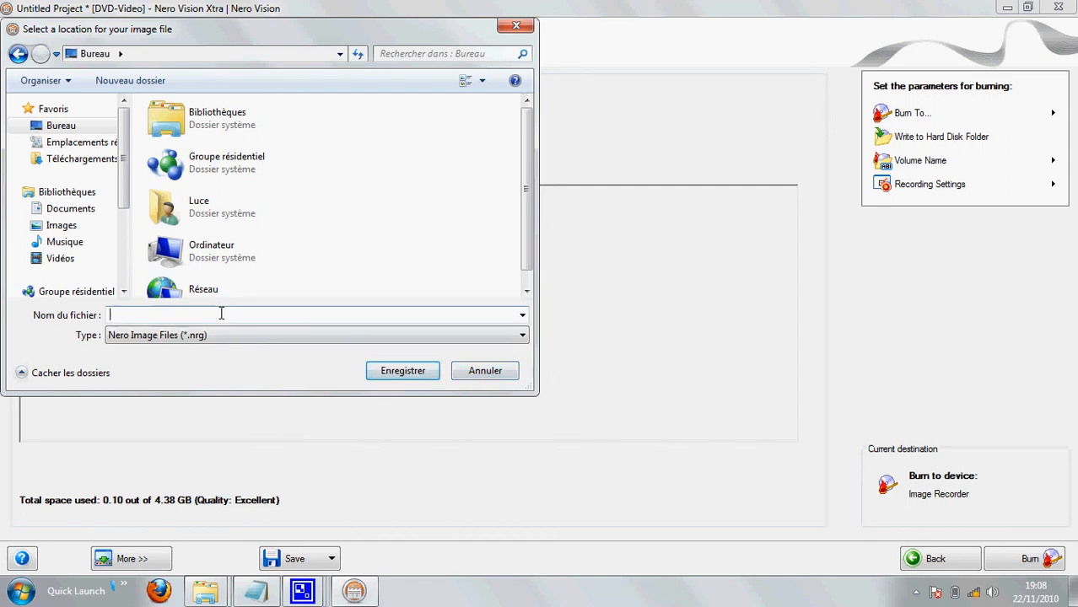
text(film)
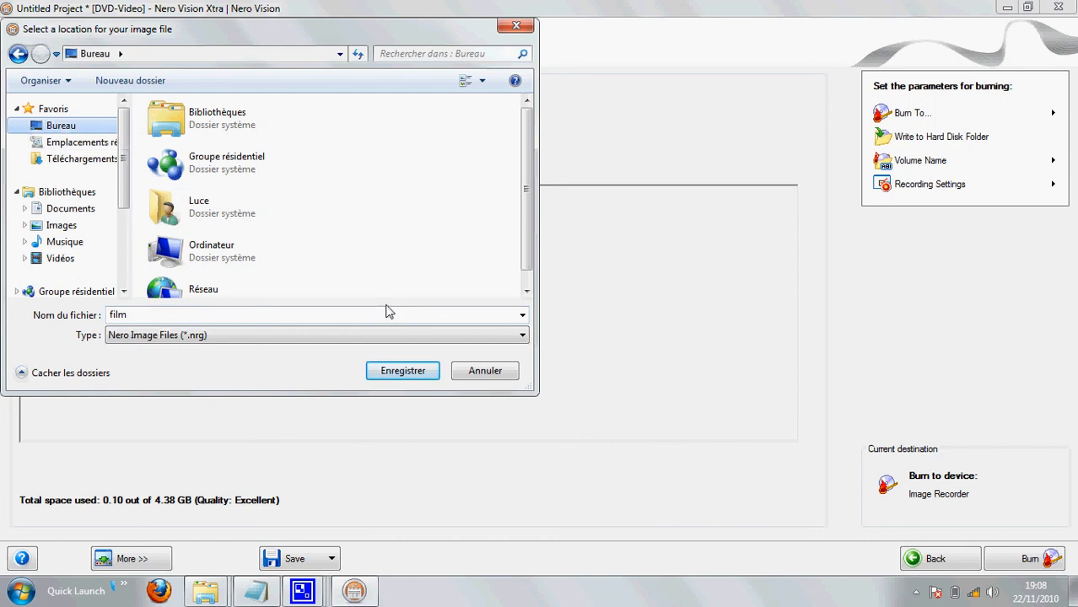
click(404, 372)
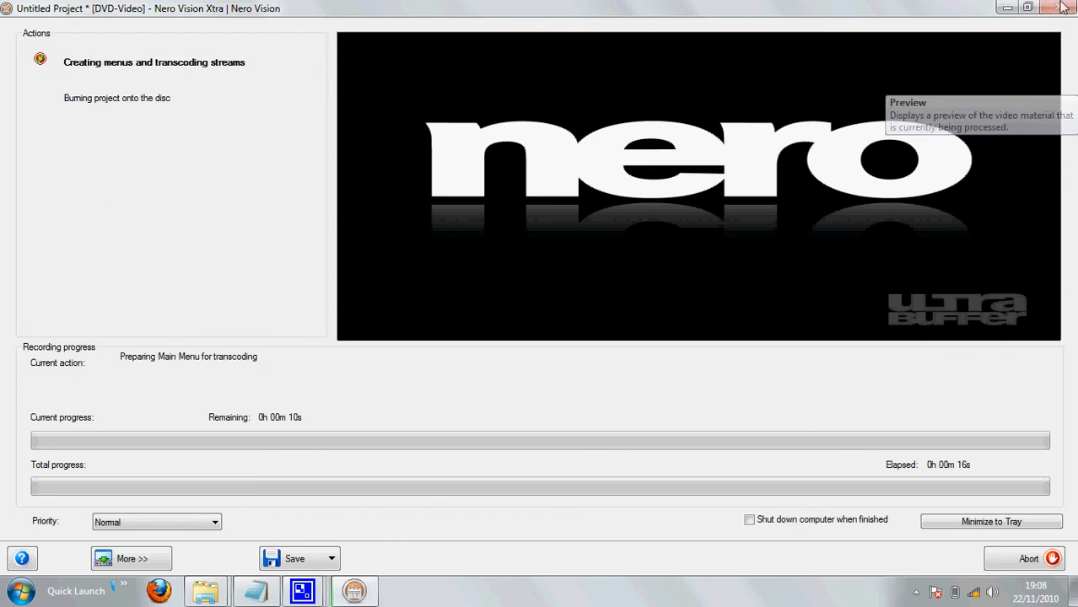
click(1005, 8)
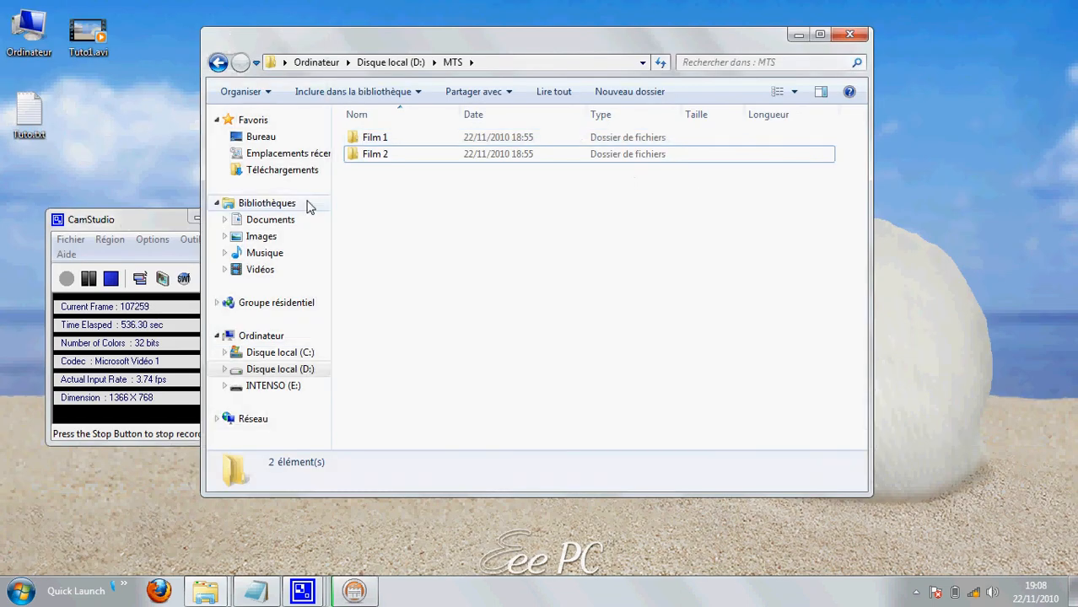